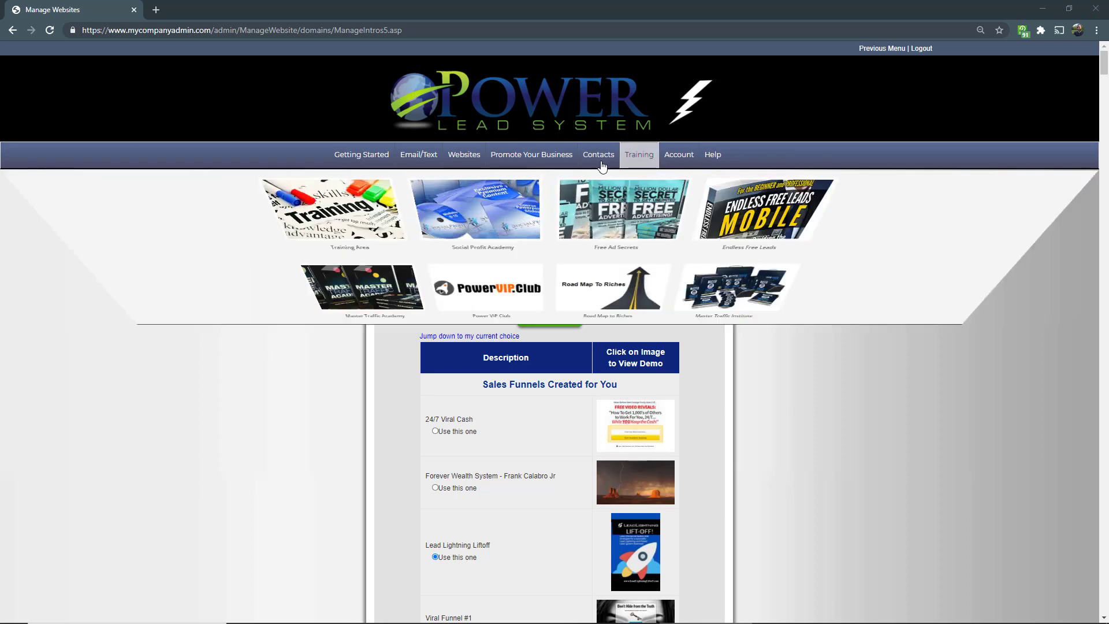
Open the Power VIP Club training resource and go to its login site.
mouse_move(602, 166)
mouse_move(639, 157)
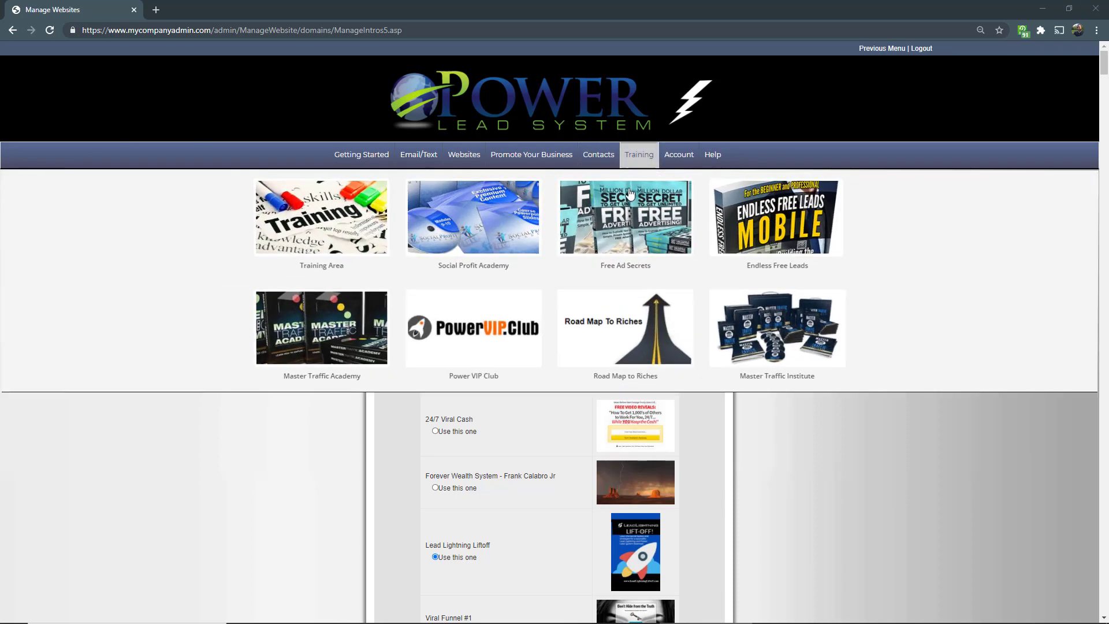
left_click(484, 328)
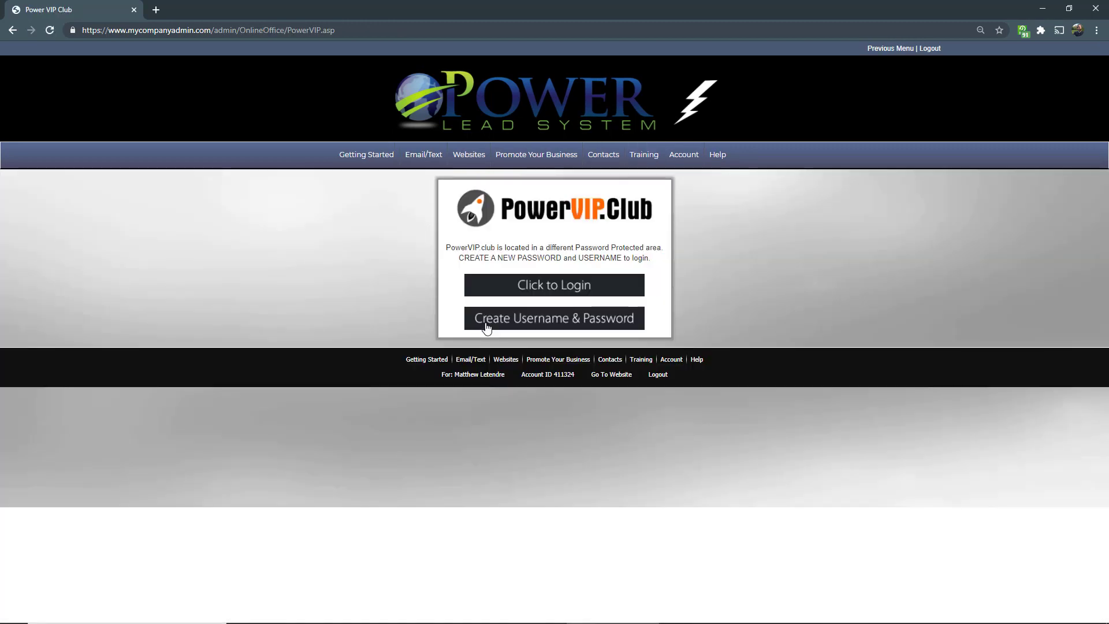
left_click(553, 286)
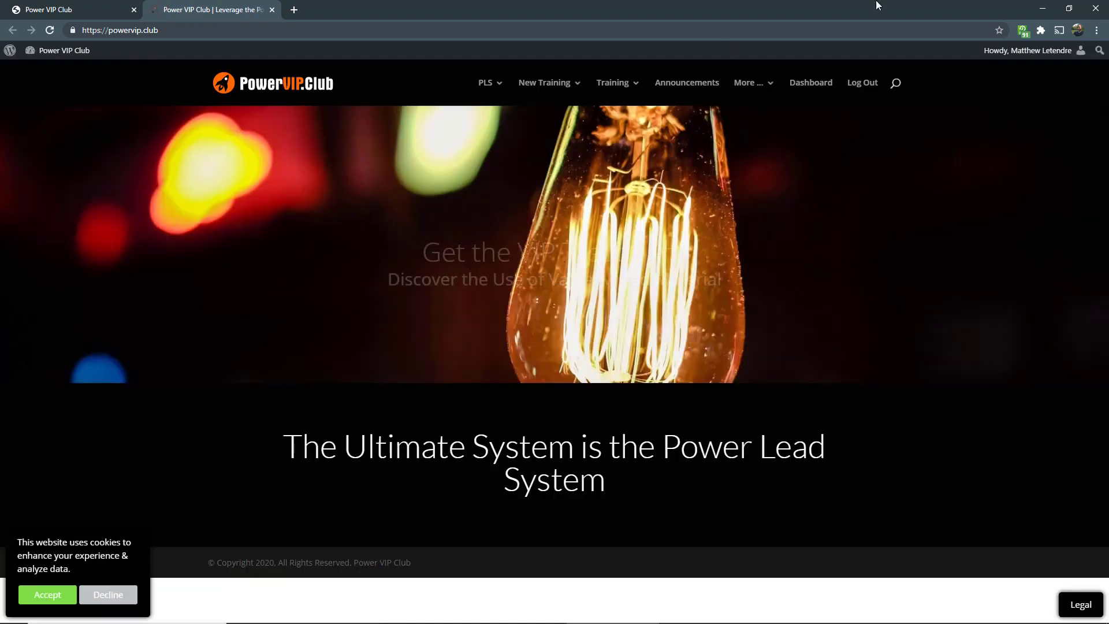
Open the PLS page and look over its banners, drag-and-drop training, share codes and tips options.
left_click(487, 83)
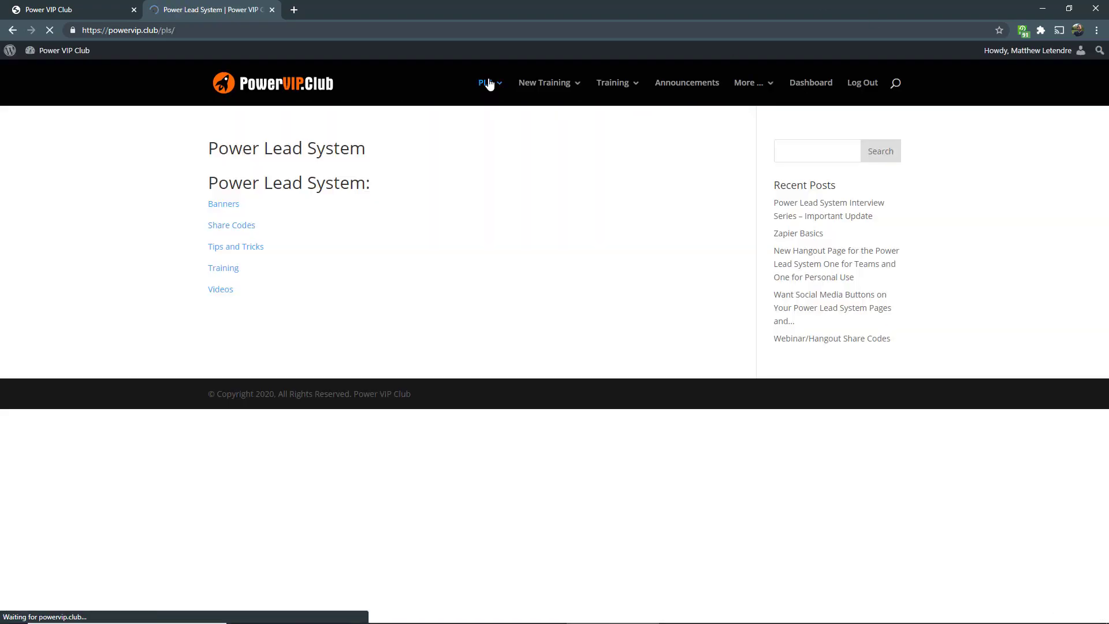
left_click(497, 83)
mouse_move(479, 91)
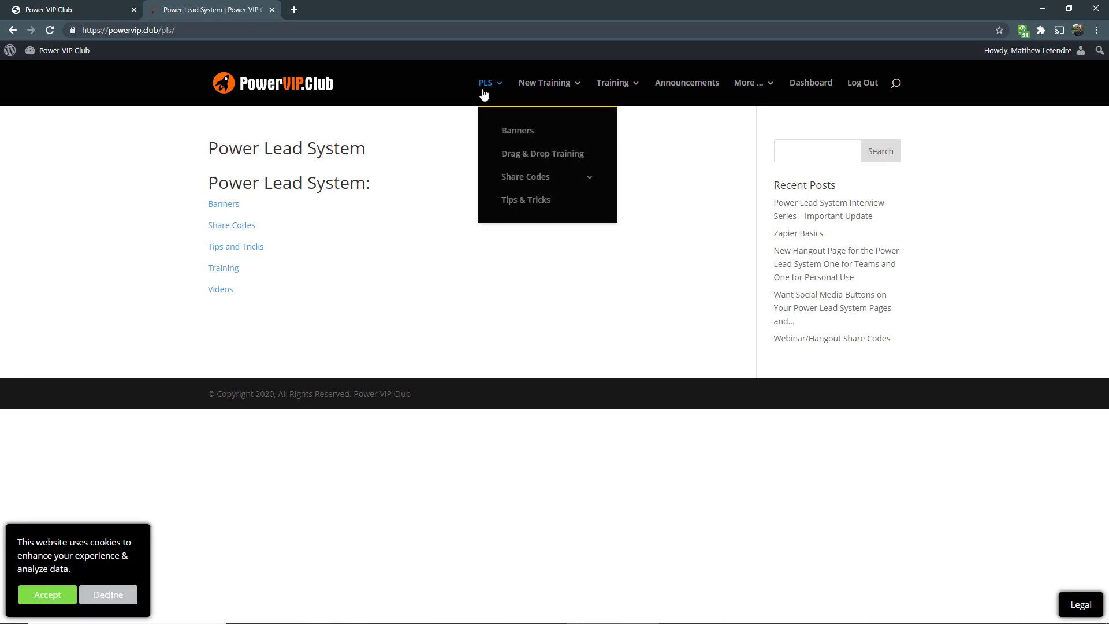
mouse_move(557, 178)
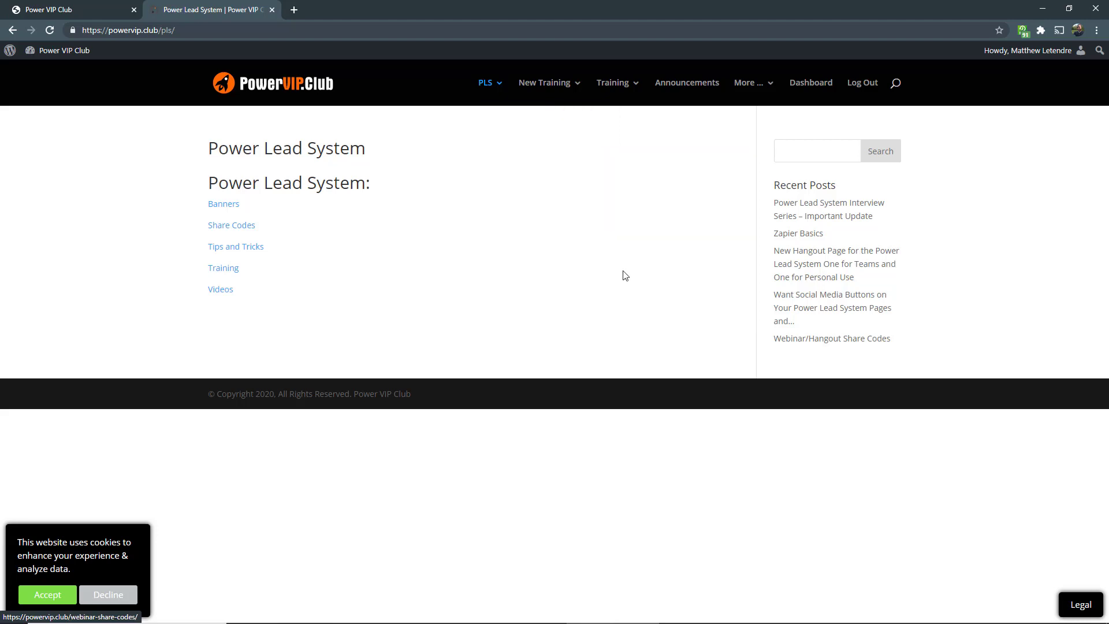
mouse_move(684, 258)
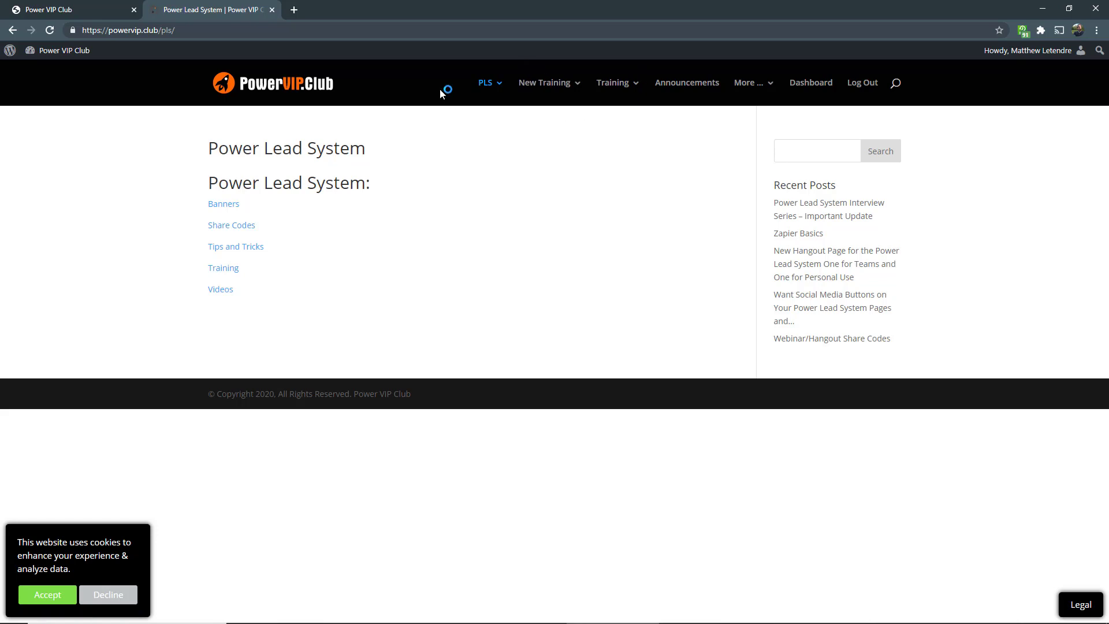
Open the announcement "Just Added: 4 New PLS Sales Funnels" on the Power VIP Club site.
left_click(691, 85)
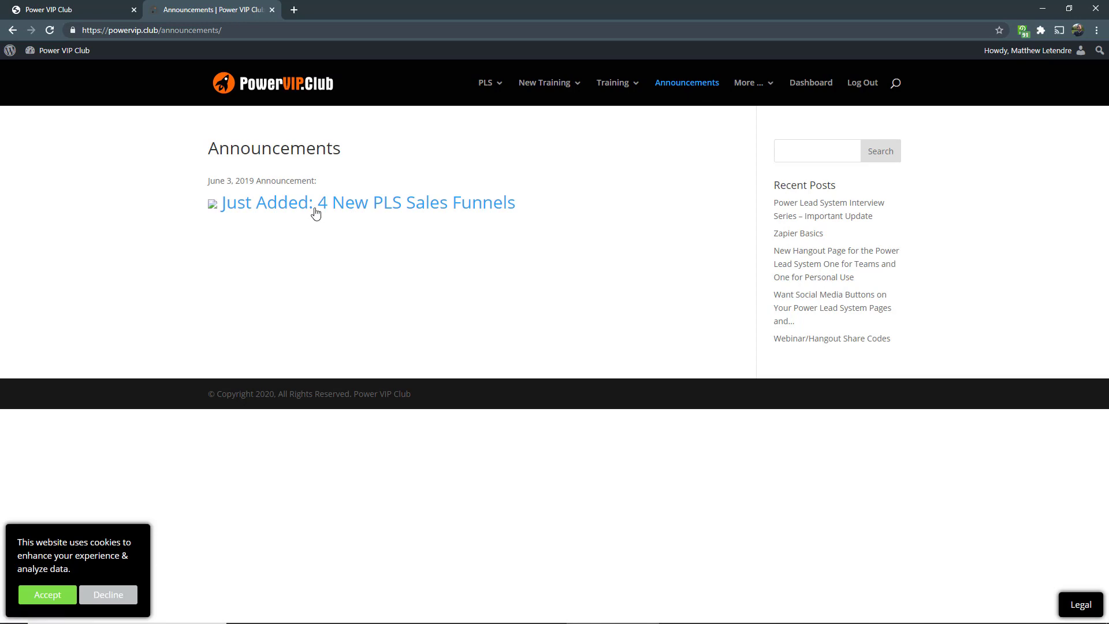
left_click(375, 205)
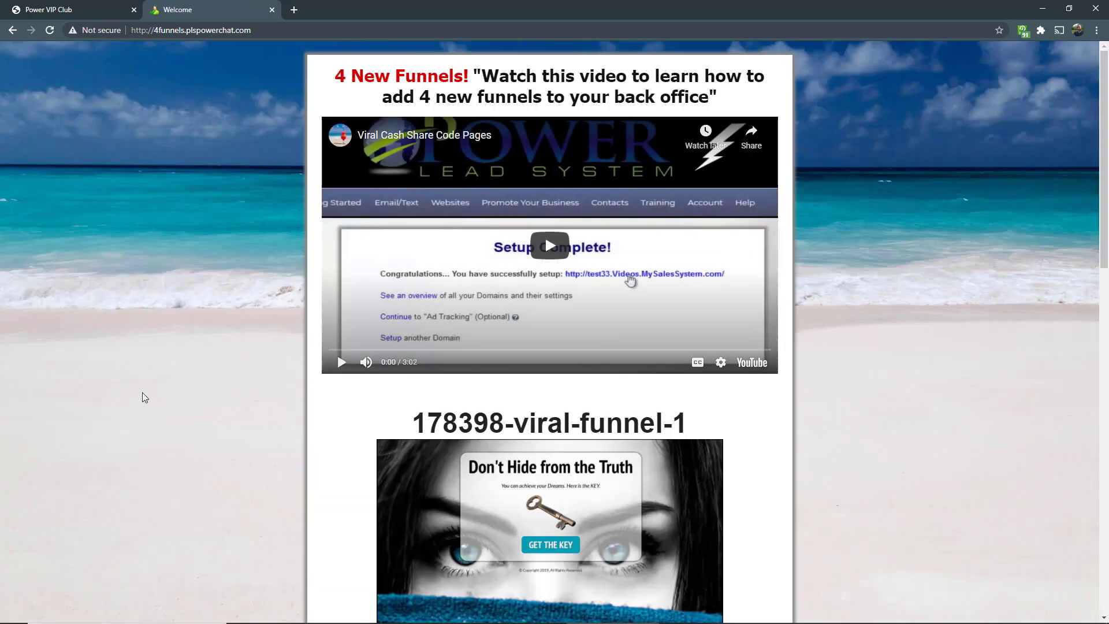
Examine the four viral funnels and the share code shown above each preview.
scroll(144, 397, "down", 12)
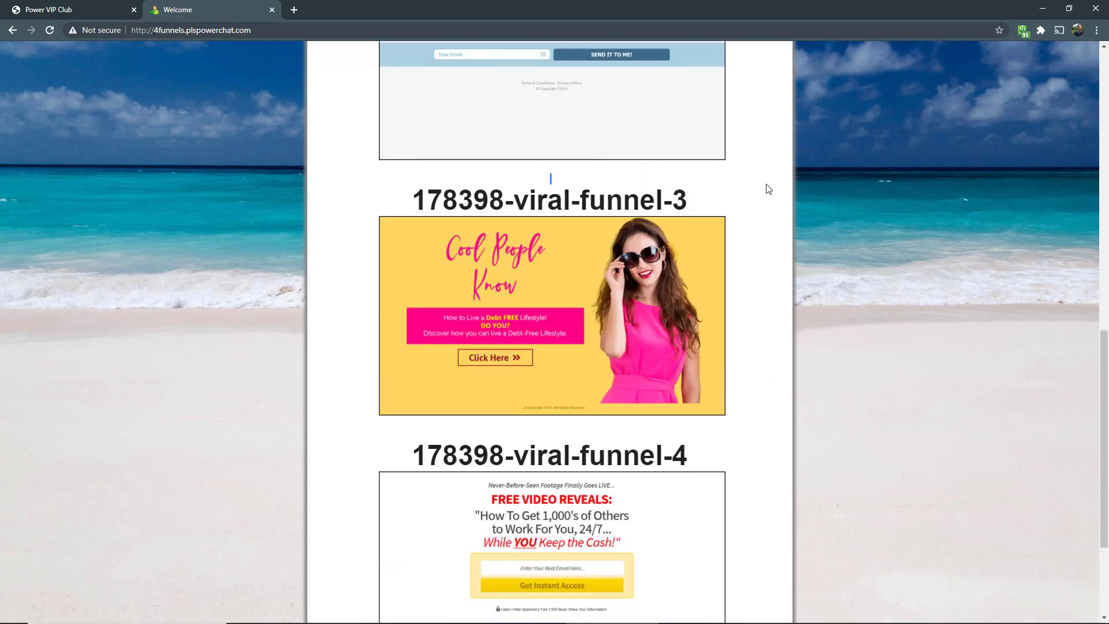
mouse_move(765, 185)
left_mouse_down()
mouse_move(743, 218)
mouse_move(773, 181)
mouse_move(767, 198)
left_mouse_up()
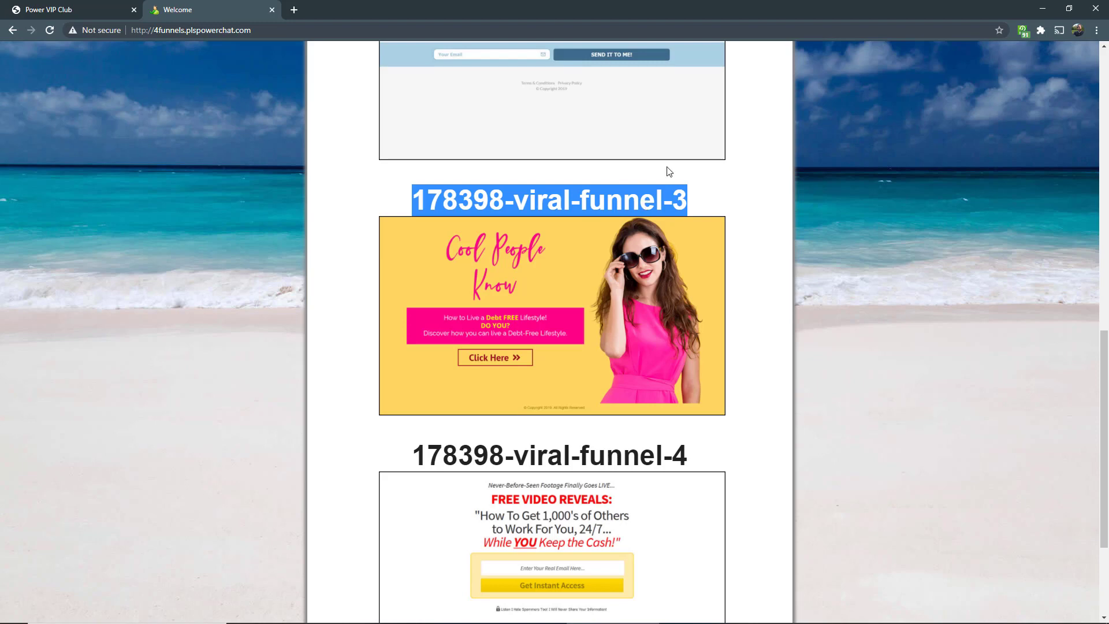
scroll(695, 243, "up", 10)
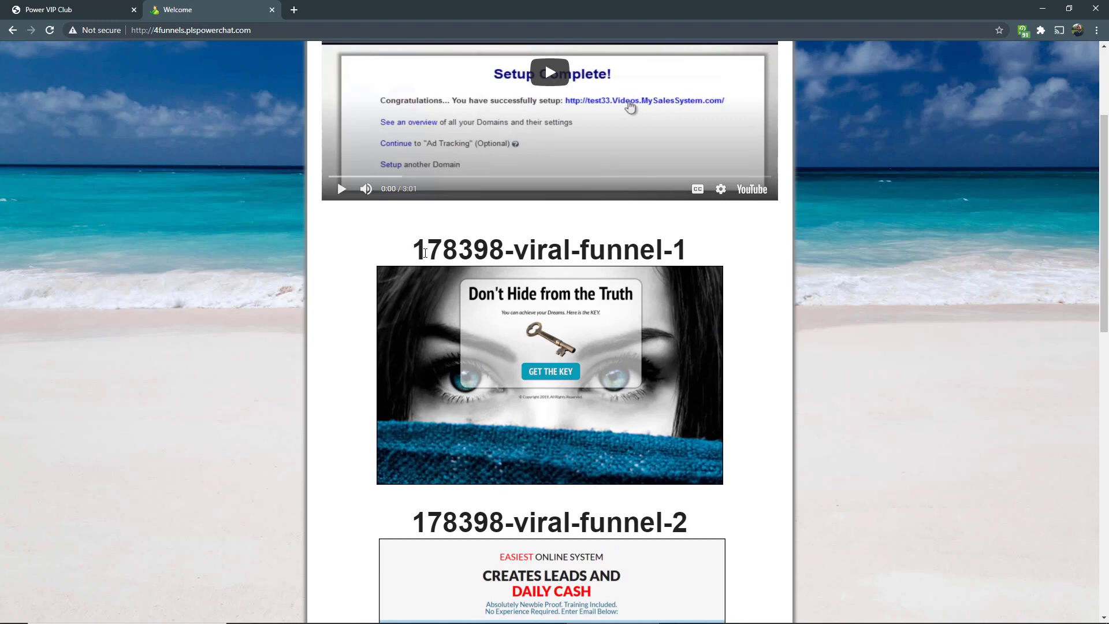
left_click_drag(416, 241, 741, 237)
triple_click(746, 243)
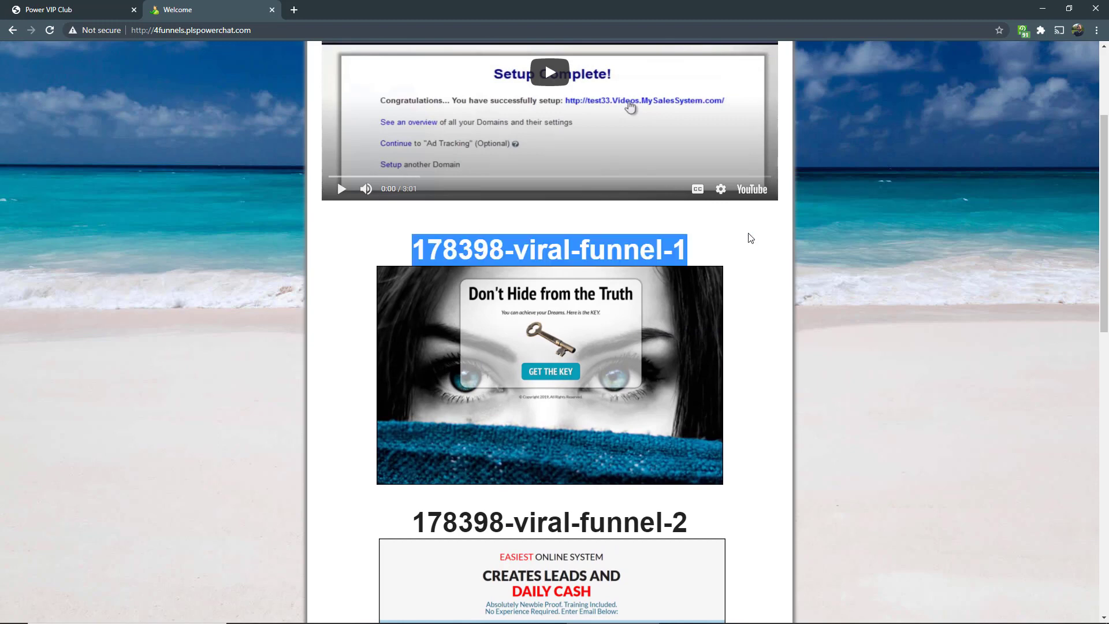
scroll(732, 240, "down", 8)
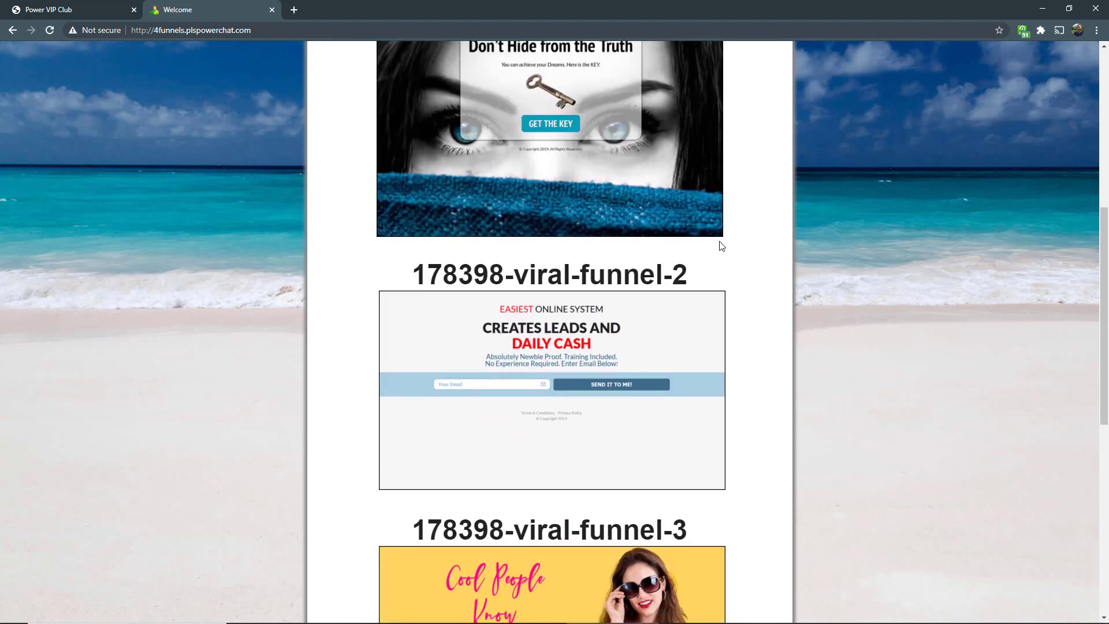
scroll(711, 306, "up", 5)
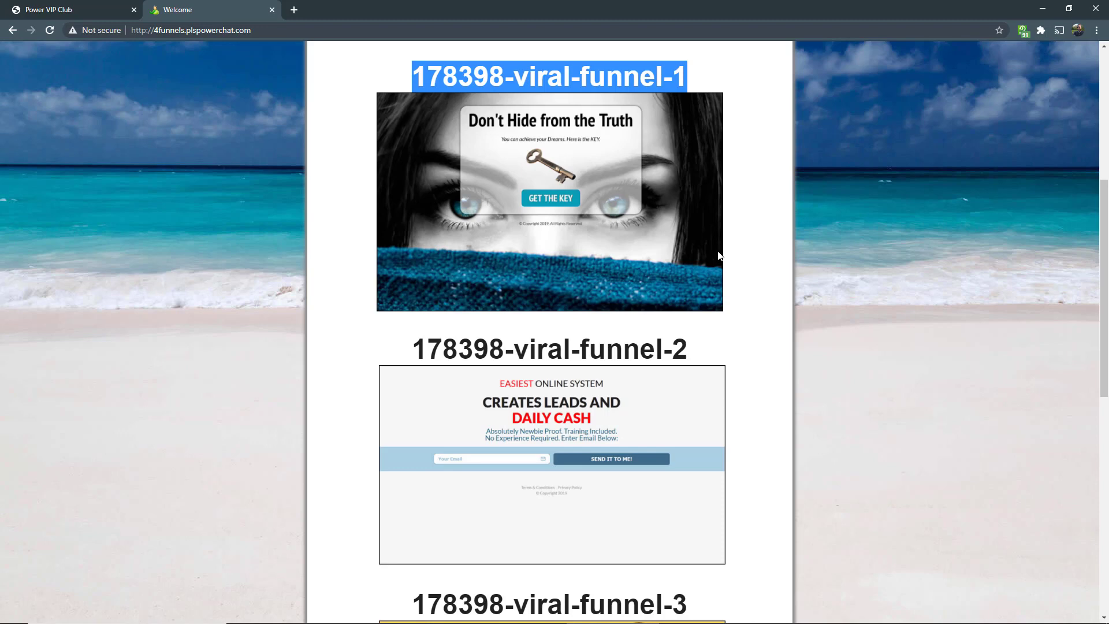
scroll(806, 146, "down", 4)
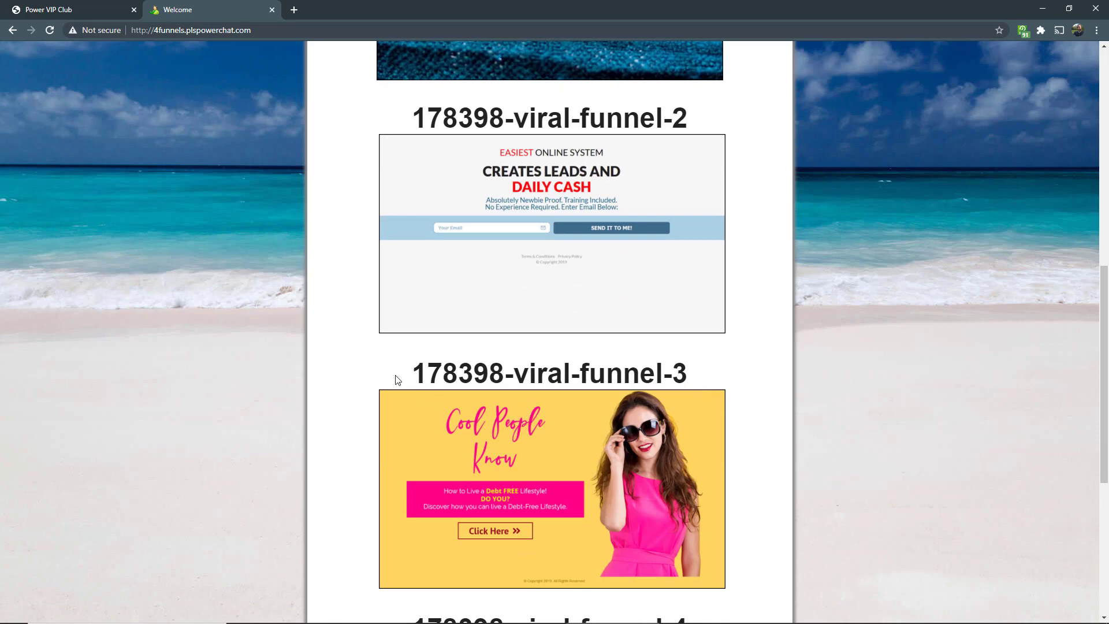
Copy the share code 178398-viral-funnel-3 from above the "Cool People Know" funnel preview.
left_click_drag(405, 376, 780, 376)
key("ctrl+c")
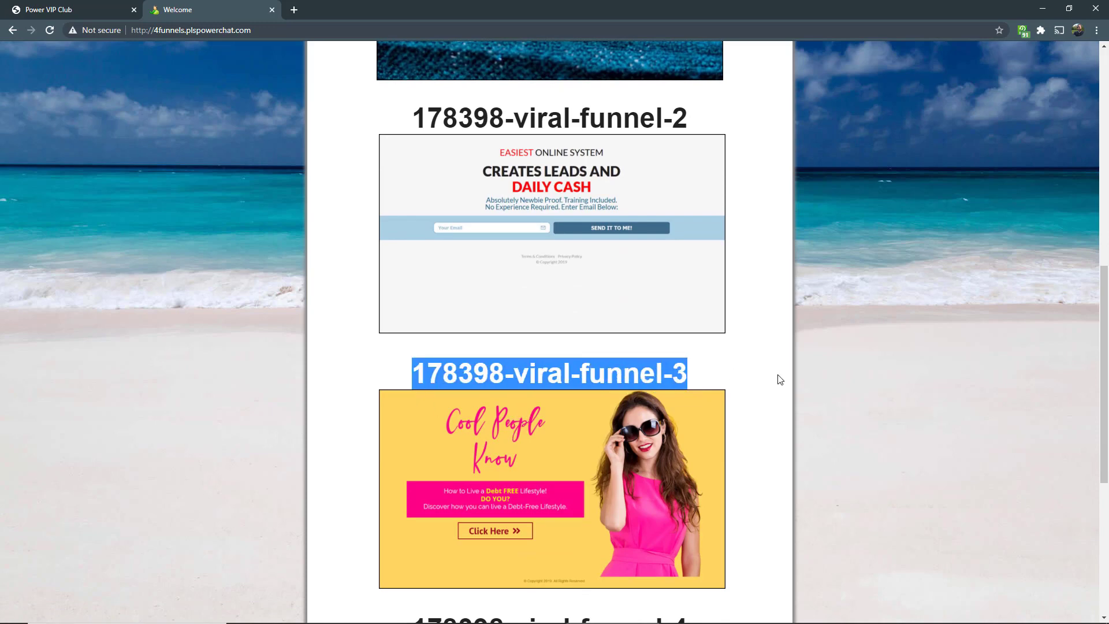
scroll(781, 379, "up", 1)
scroll(783, 380, "up", 5)
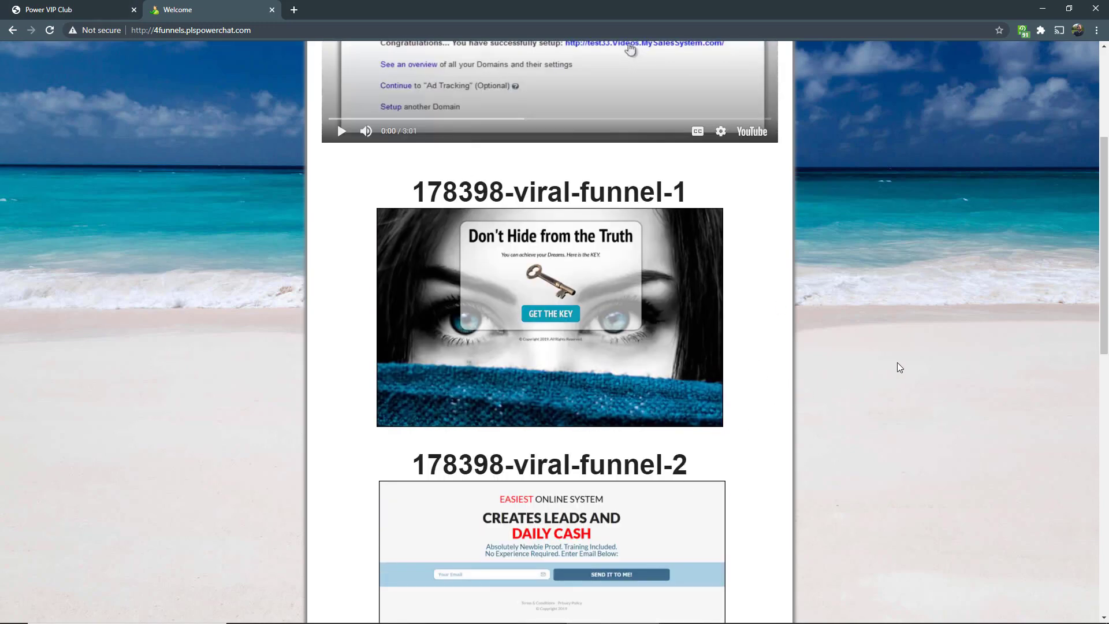
scroll(901, 355, "down", 9)
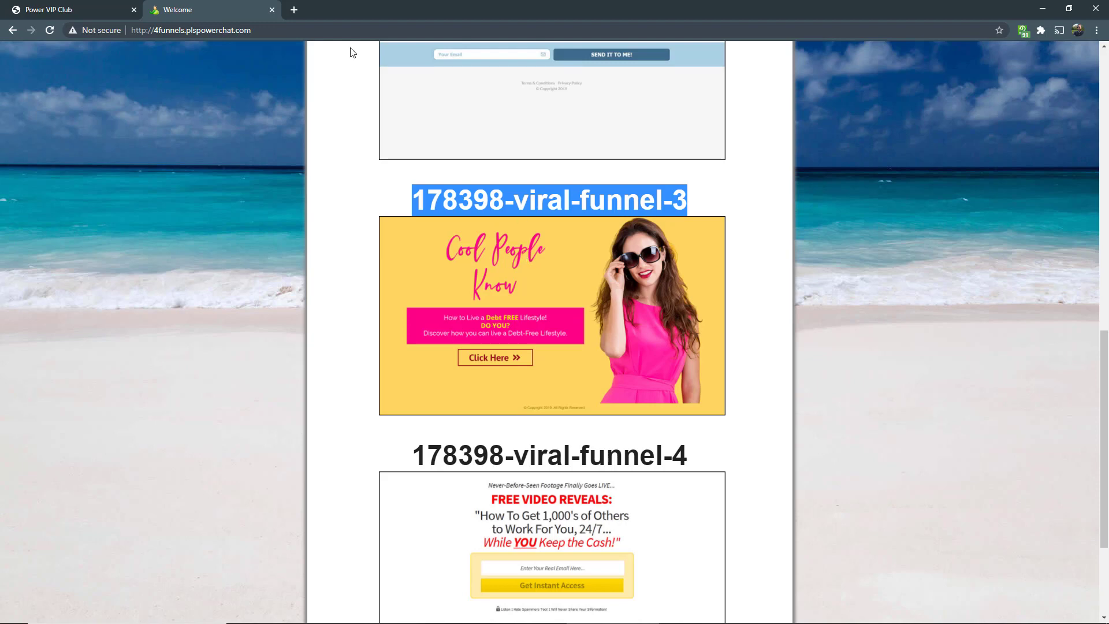
scroll(456, 426, "up", 6)
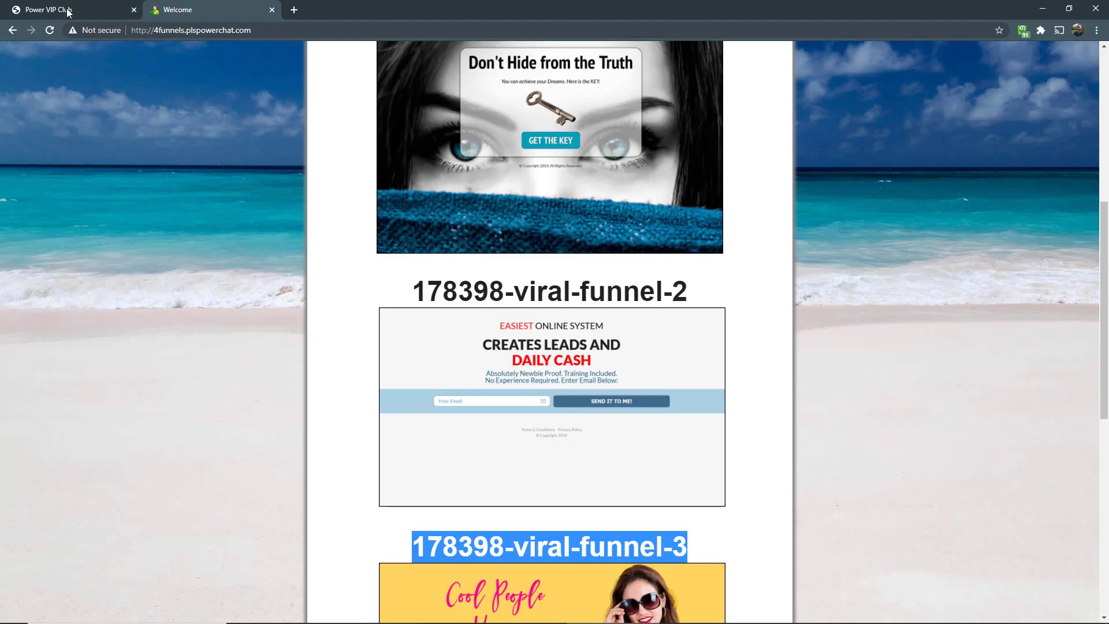
In the Power Lead System back office, open My Sharing Codes and enter 178398-viral-funnel-3 as the code to get content under.
left_click(68, 11)
mouse_move(496, 156)
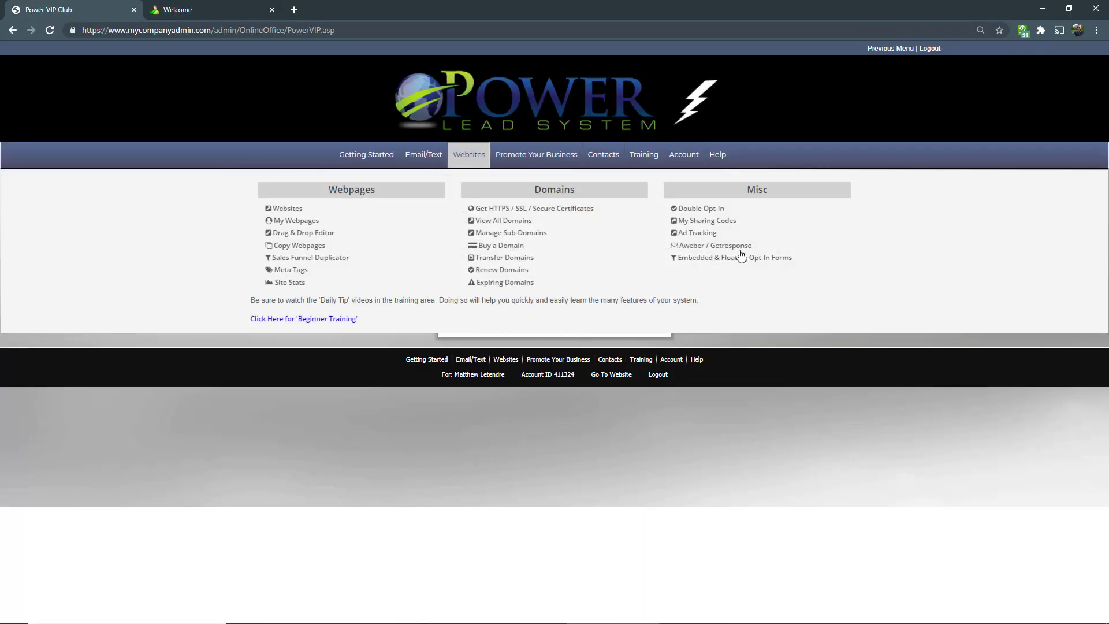
left_click(727, 222)
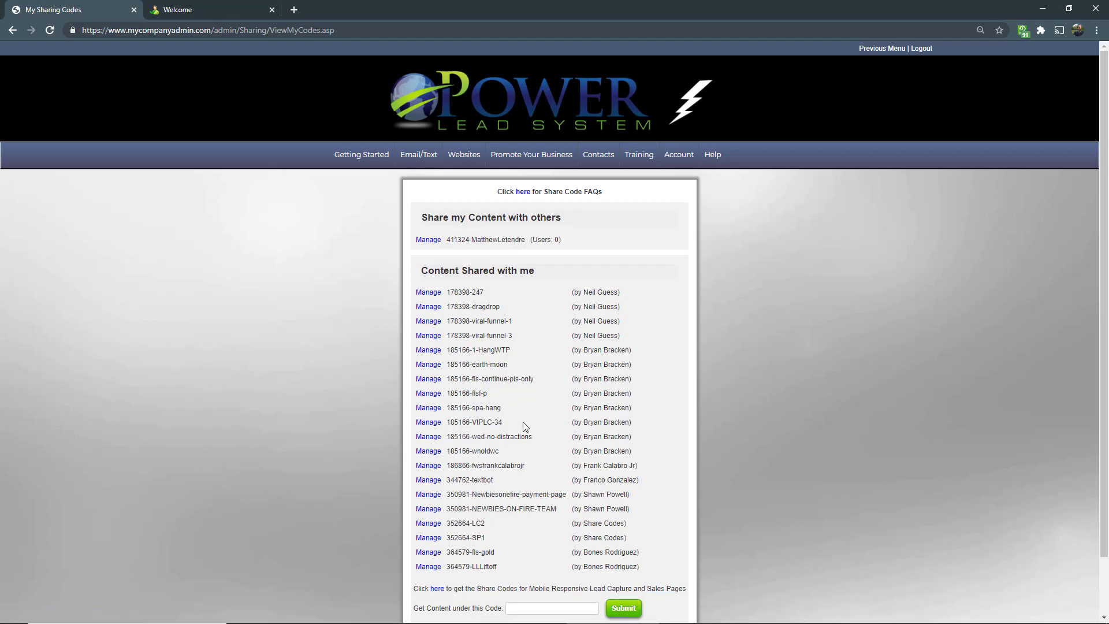
scroll(536, 398, "down", 2)
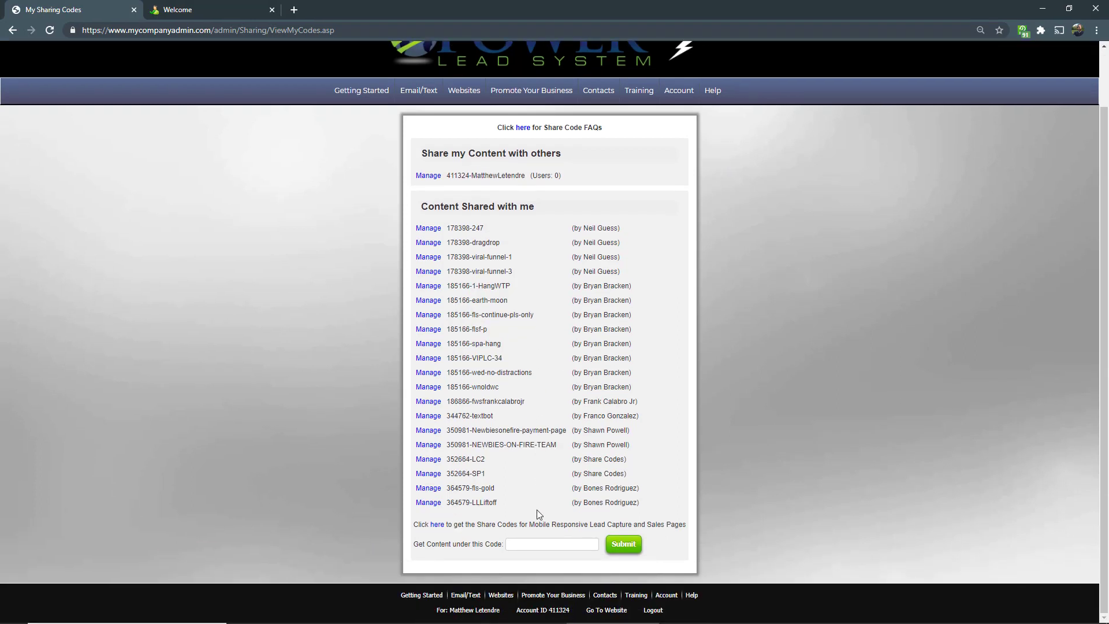
left_click(546, 545)
key("ctrl+v")
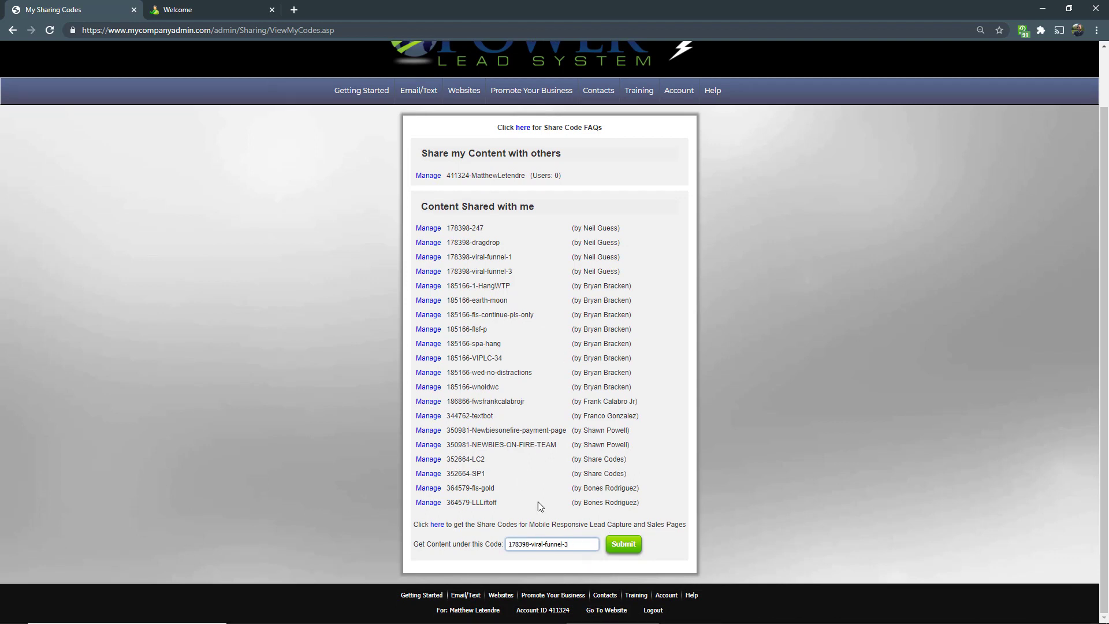
scroll(909, 384, "up", 1)
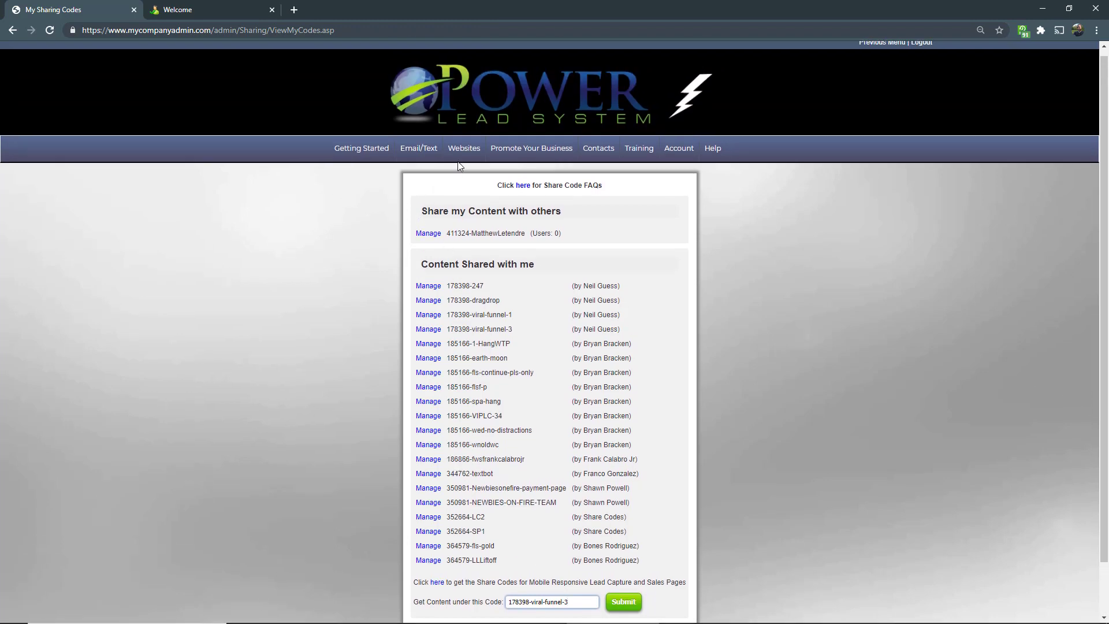
Open the Websites setup page and examine the ready-made sales funnels and the shared page choices.
mouse_move(463, 152)
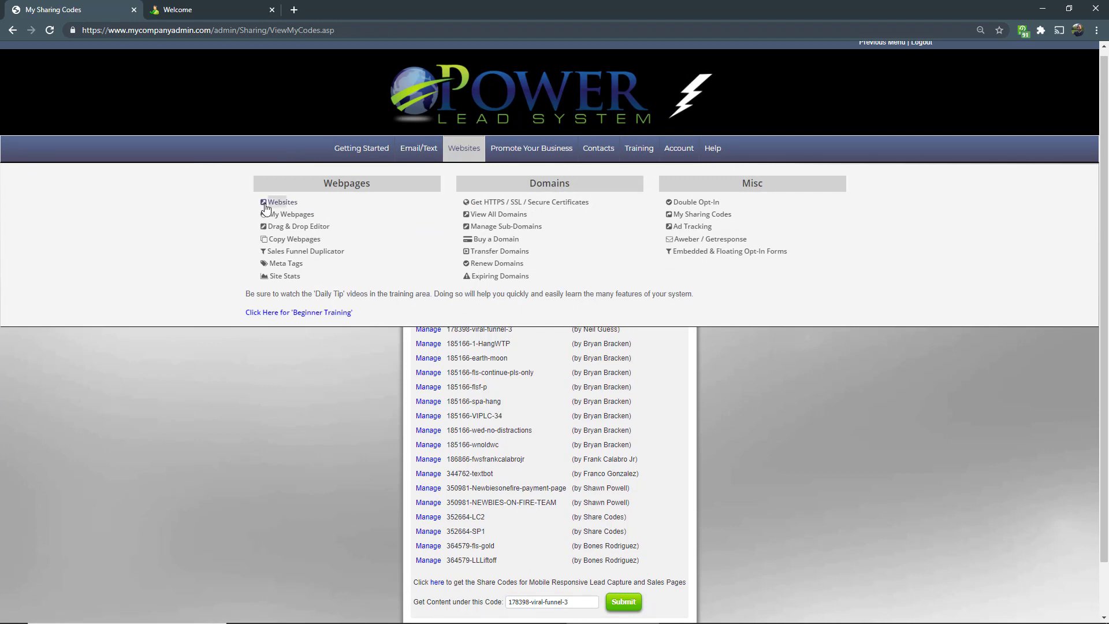
left_click(275, 203)
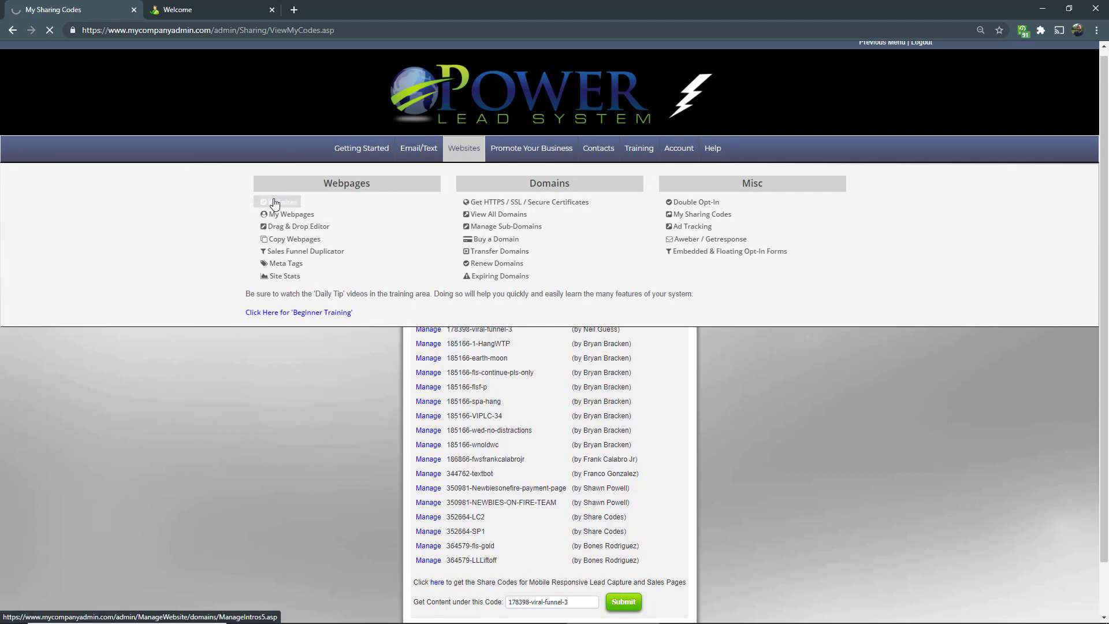
scroll(273, 203, "down", 6)
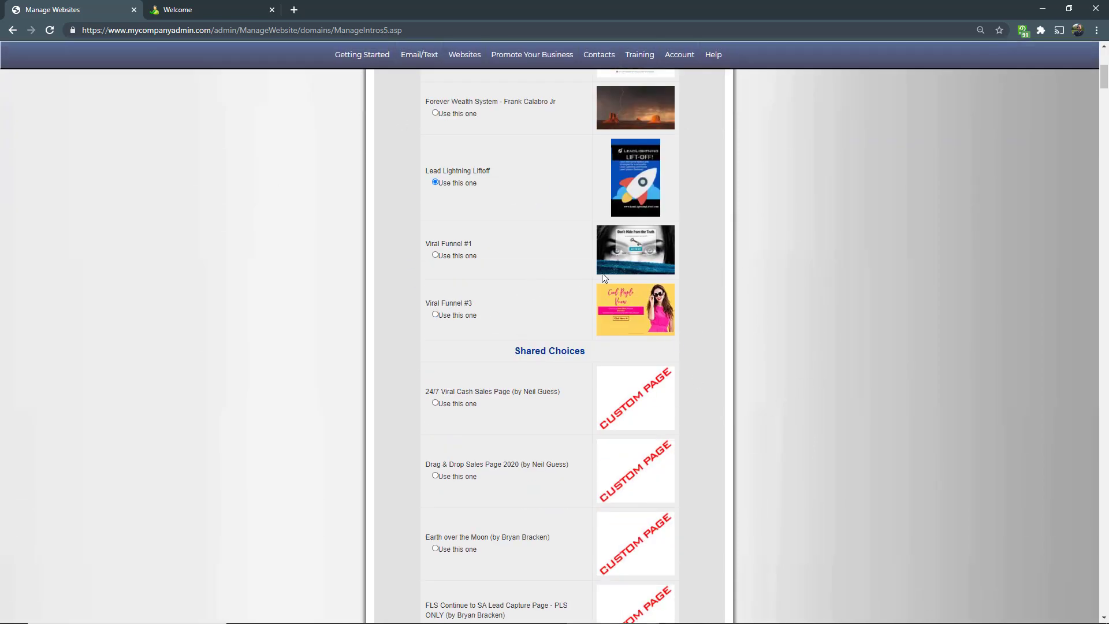
scroll(956, 306, "down", 12)
scroll(955, 306, "up", 7)
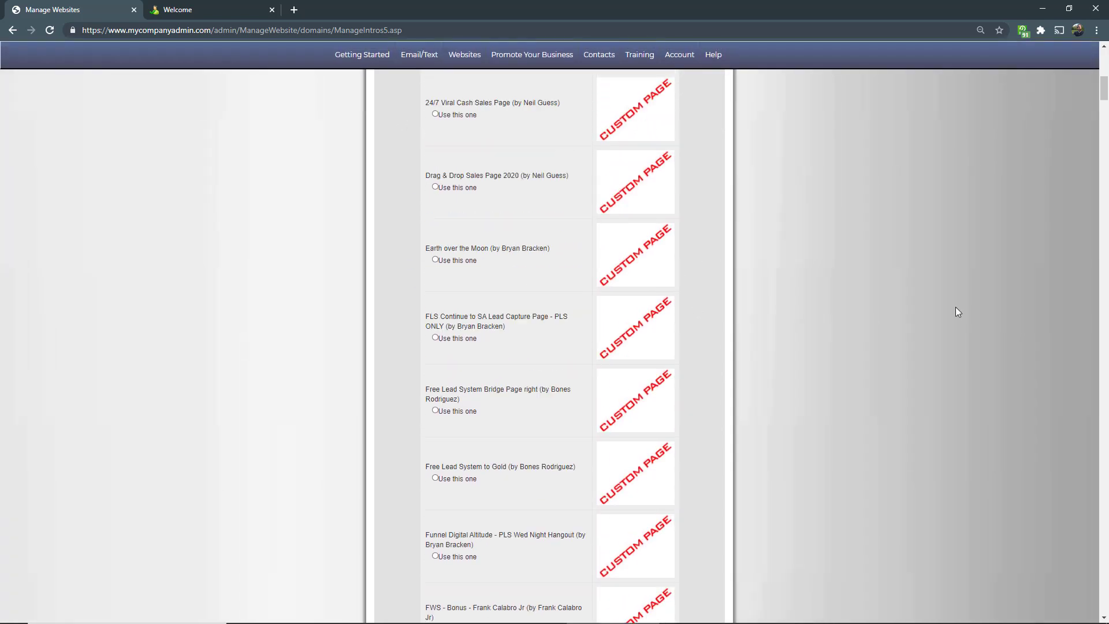
scroll(956, 306, "up", 12)
scroll(684, 486, "down", 6)
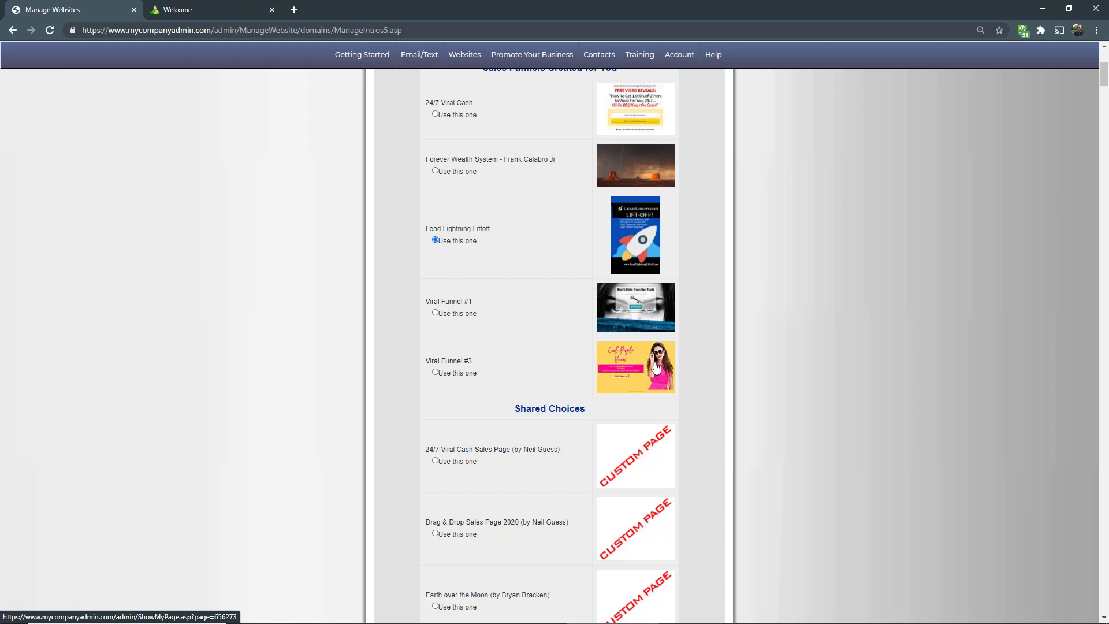
scroll(670, 372, "up", 5)
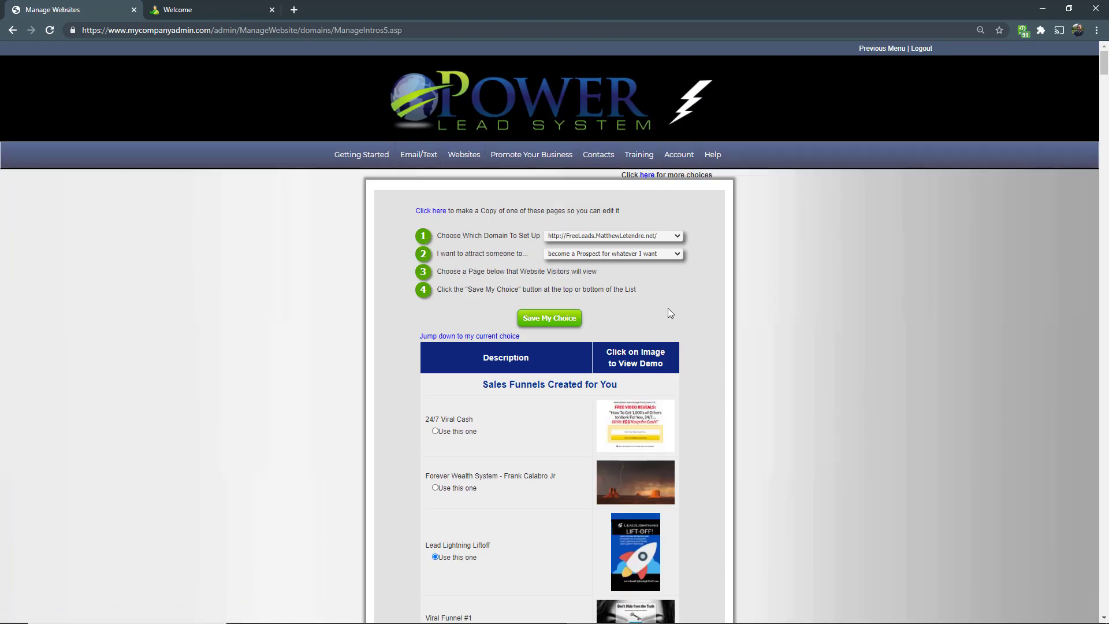
left_click(668, 234)
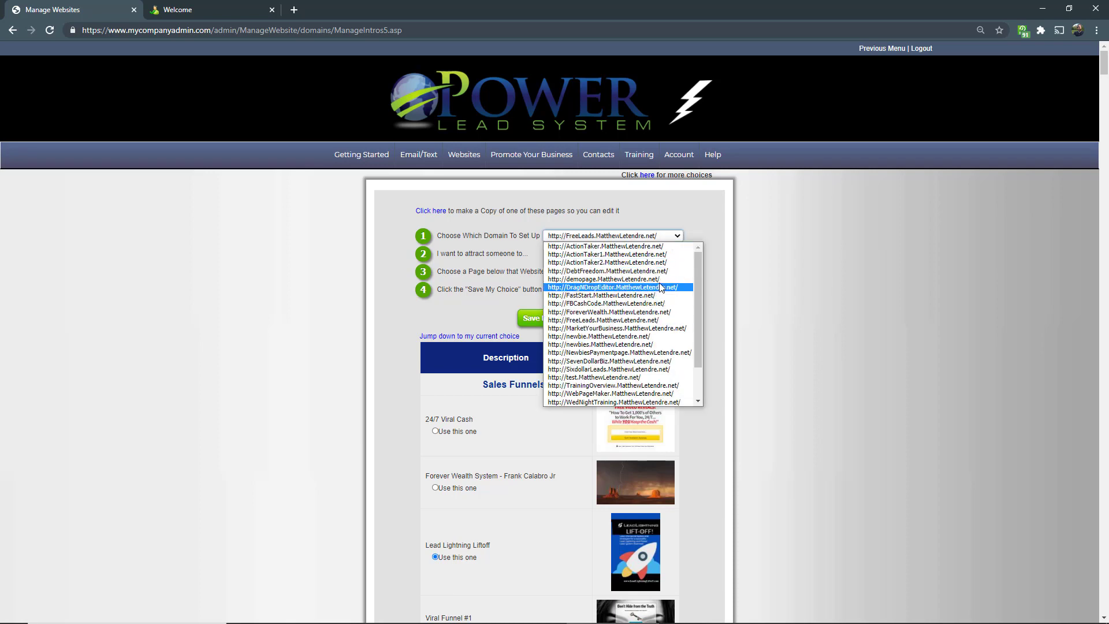
scroll(876, 429, "down", 5)
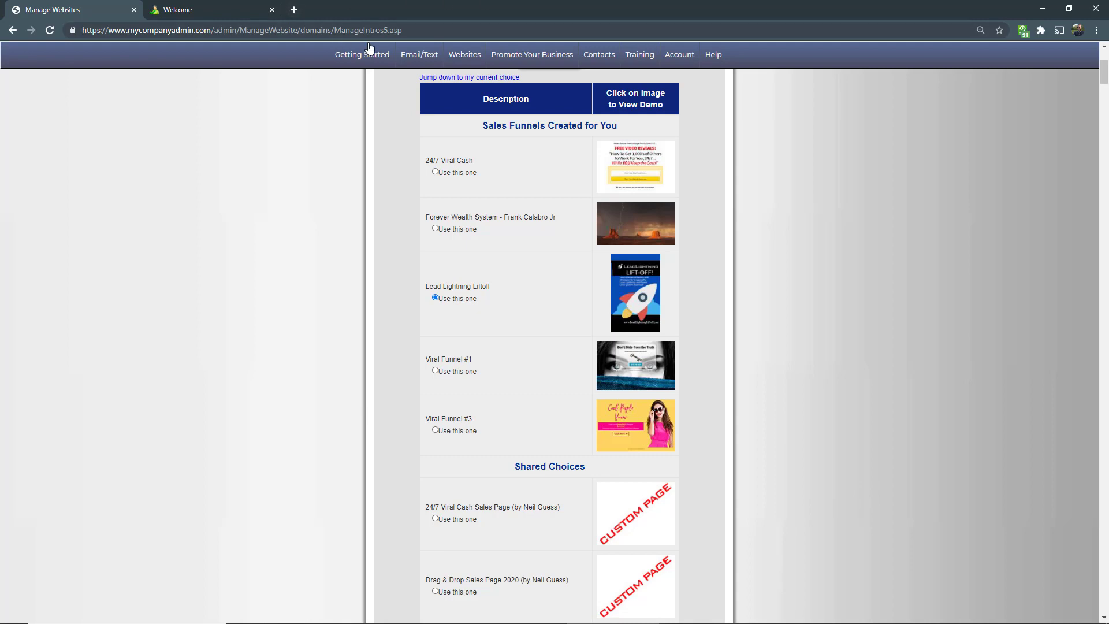
Open Copy Webpages and make an editable copy of the Viral Funnel #3 page.
mouse_move(433, 67)
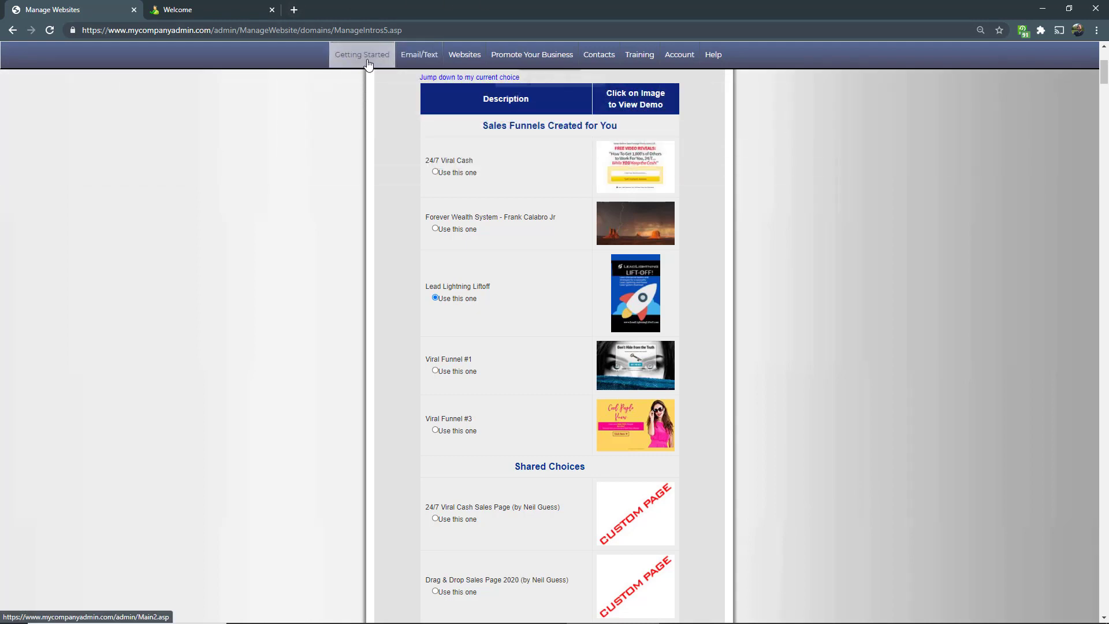
mouse_move(476, 62)
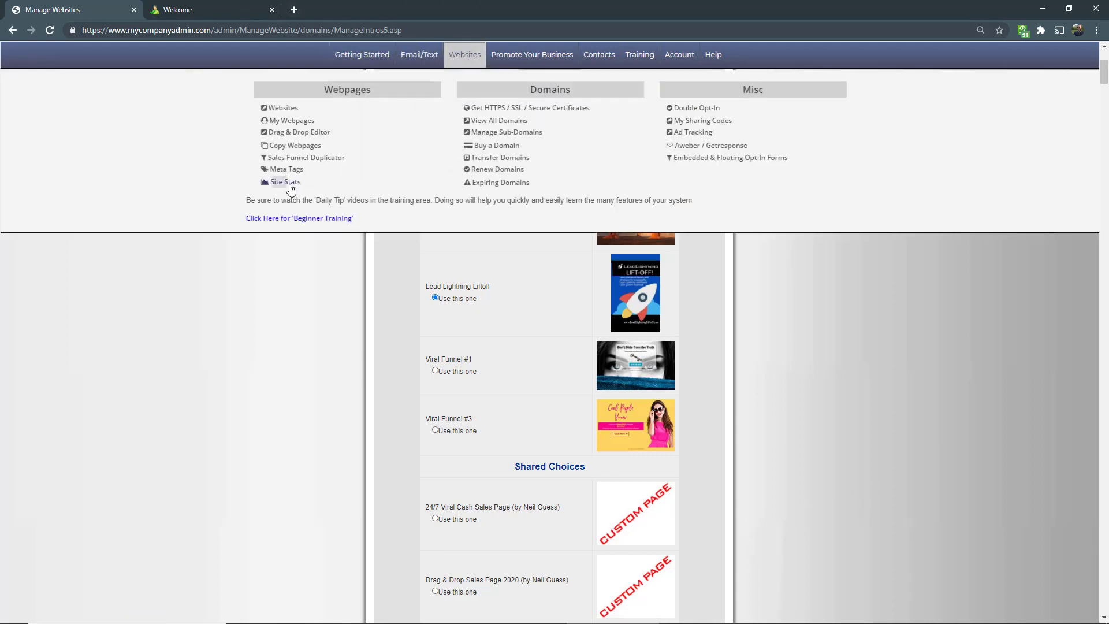
left_click(301, 149)
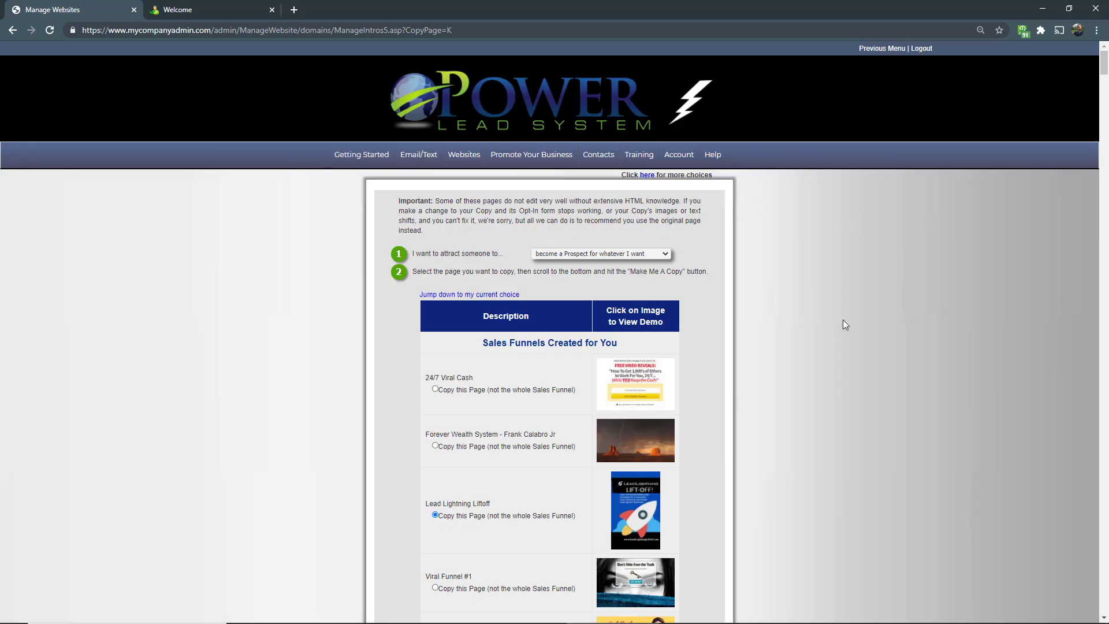
scroll(843, 320, "down", 3)
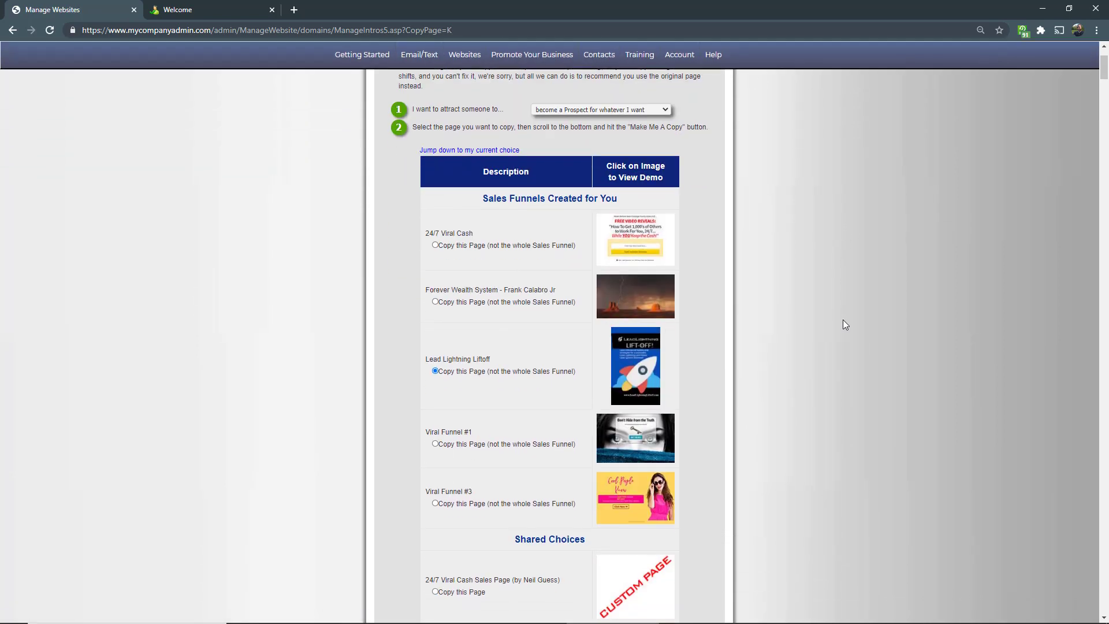
scroll(844, 320, "down", 1)
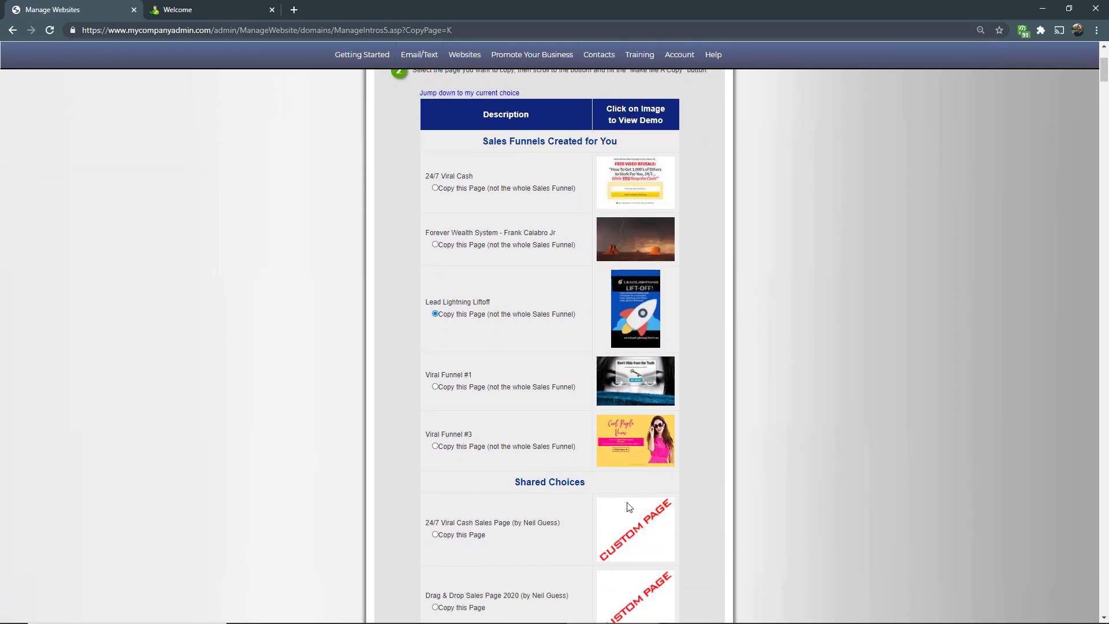
left_click(435, 447)
left_click_drag(1107, 84, 1107, 613)
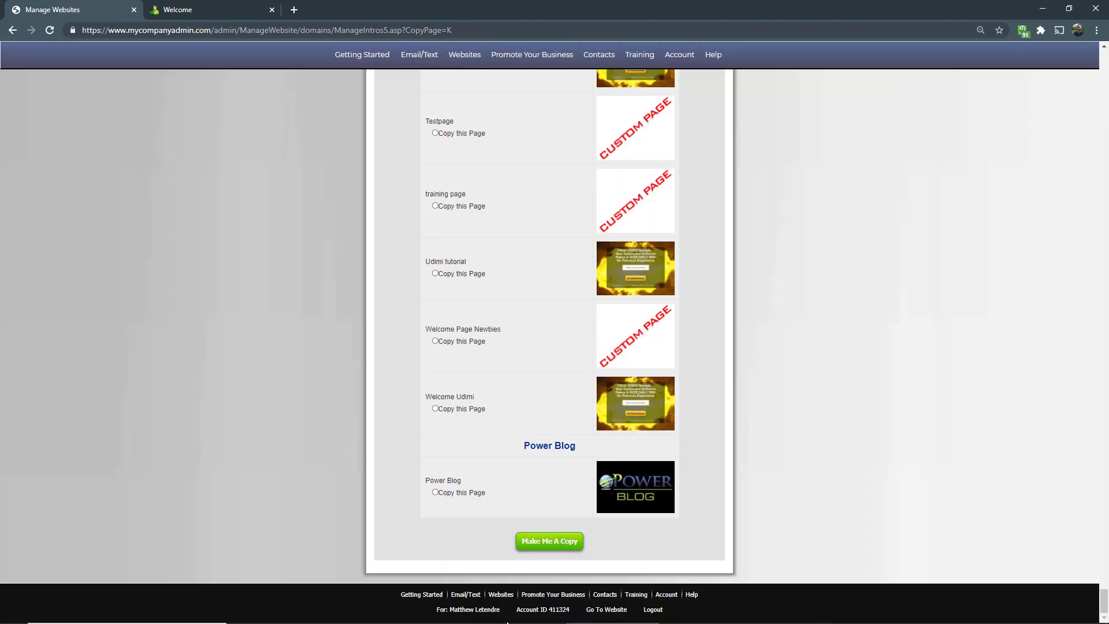
left_click(526, 546)
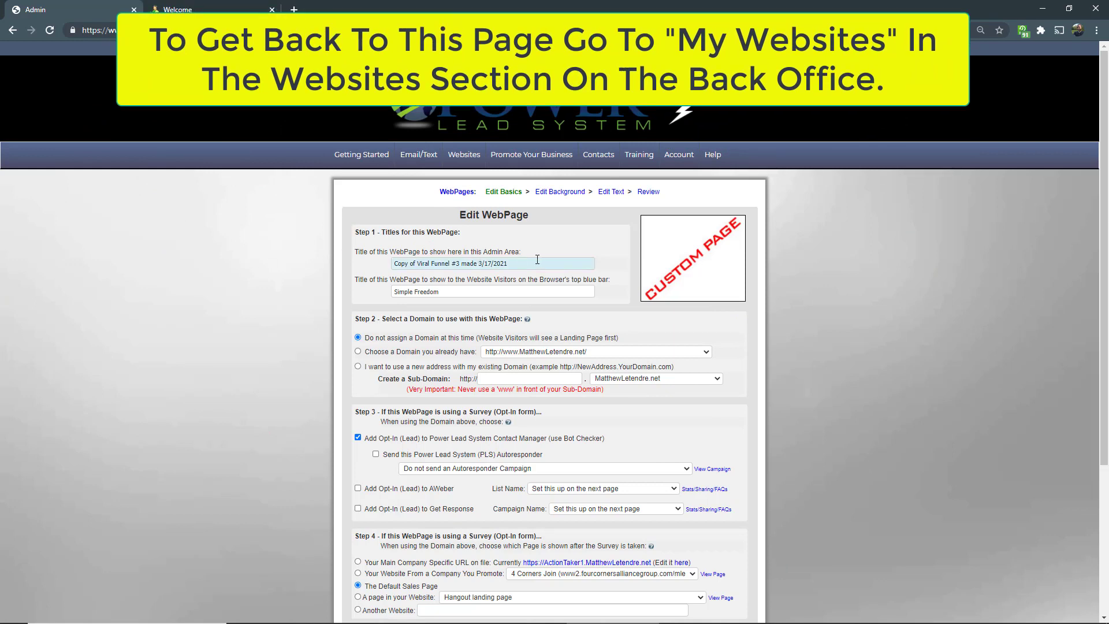
Set the copied page's admin title to "demo page" and assign it the existing FreeLeads domain.
left_click_drag(537, 259, 339, 252)
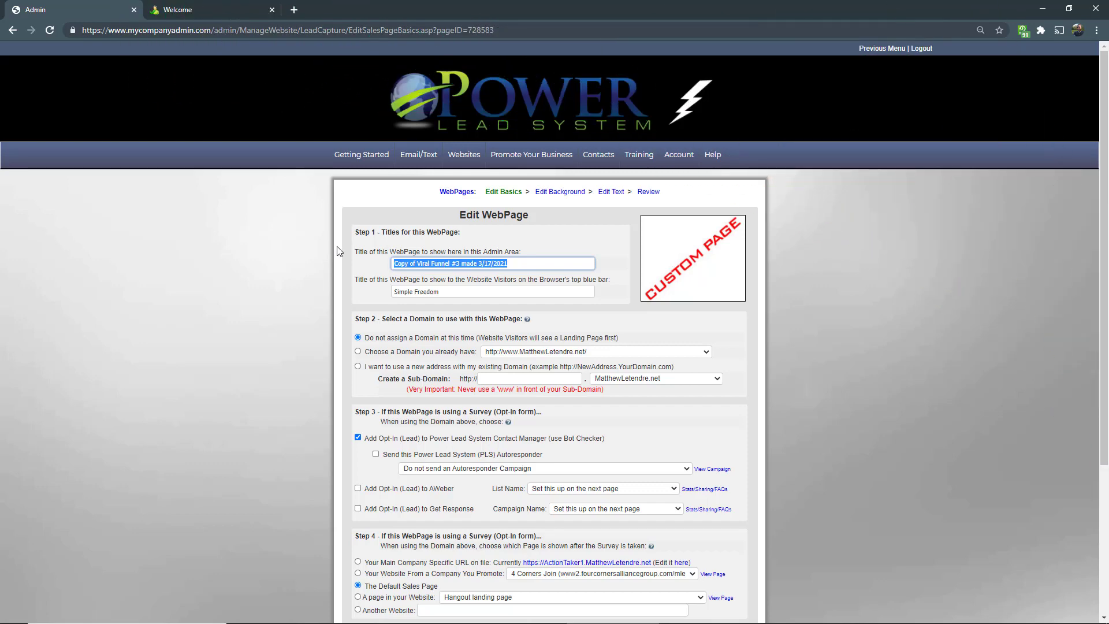
type("c")
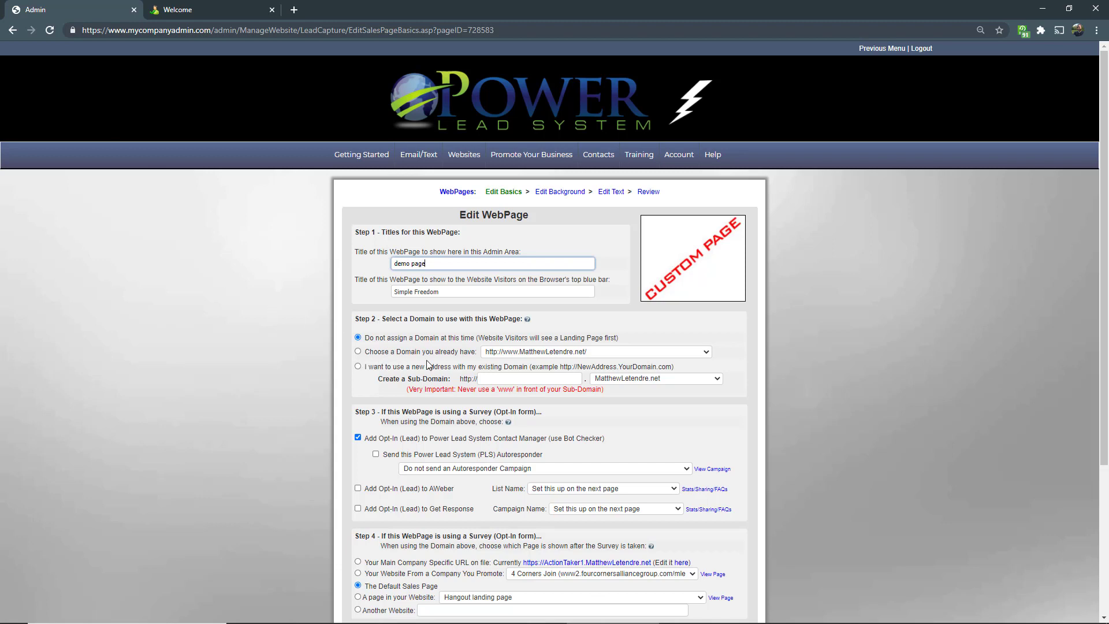
left_click(358, 352)
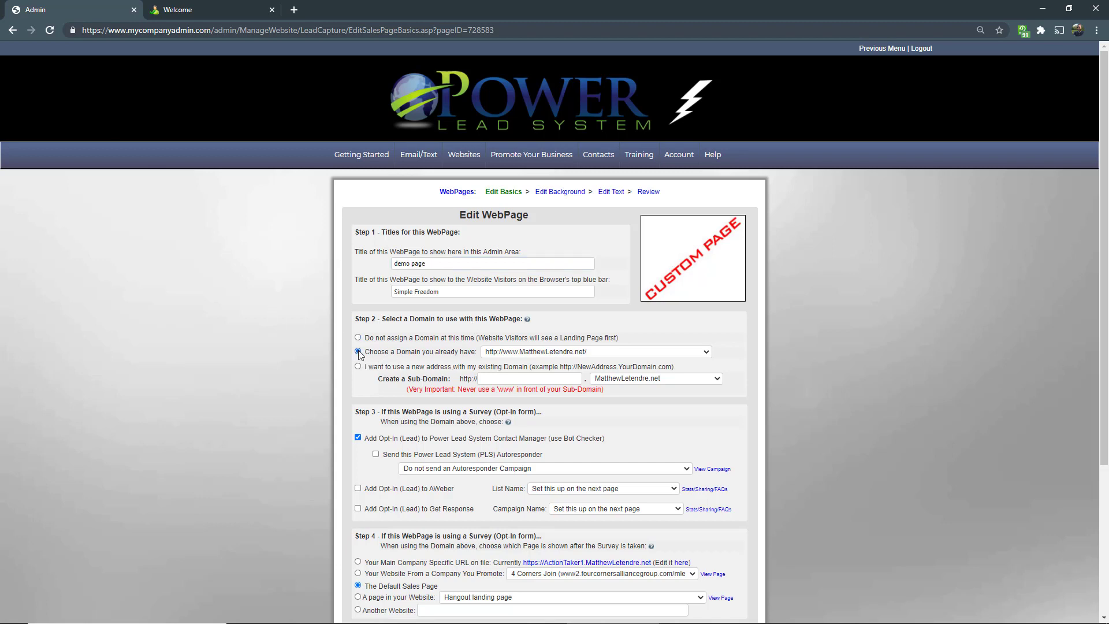
left_click(659, 354)
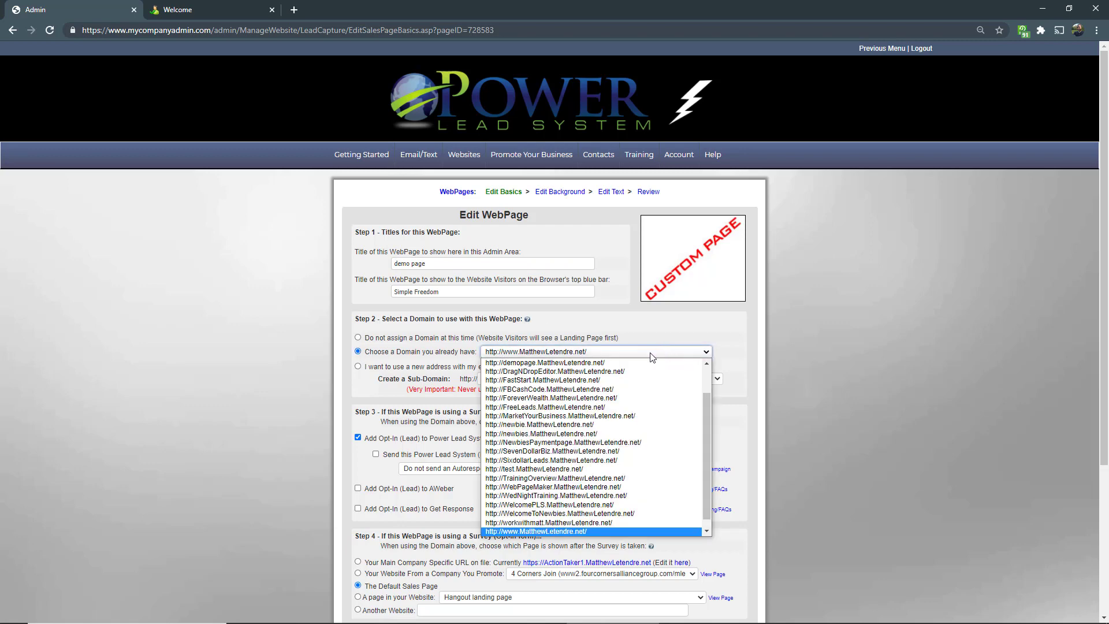
scroll(627, 370, "up", 1)
scroll(585, 430, "down", 1)
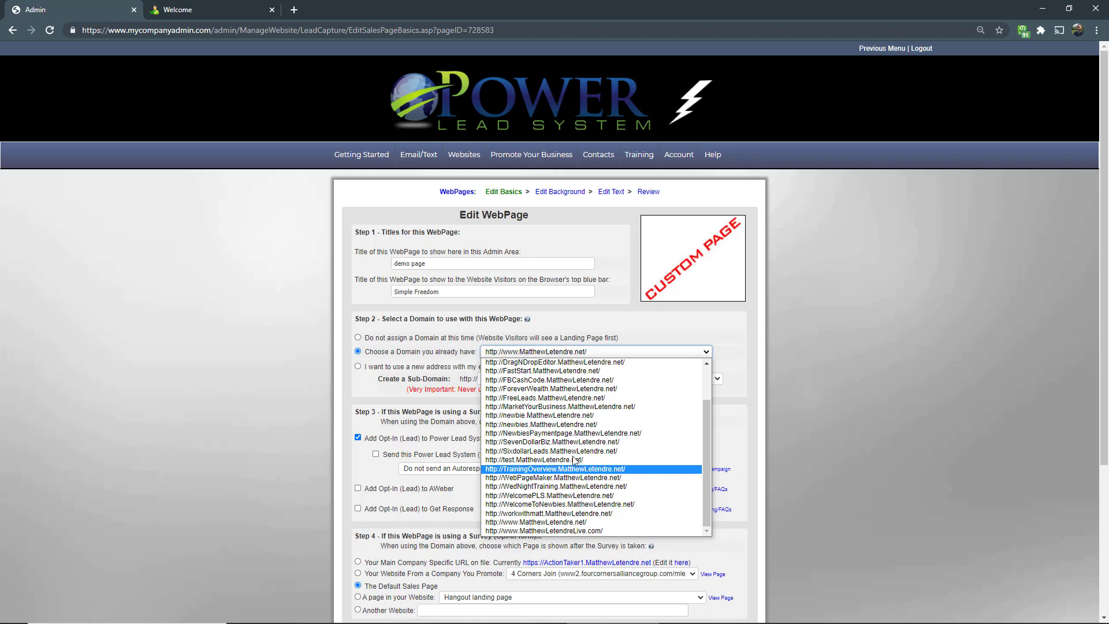
left_click(621, 399)
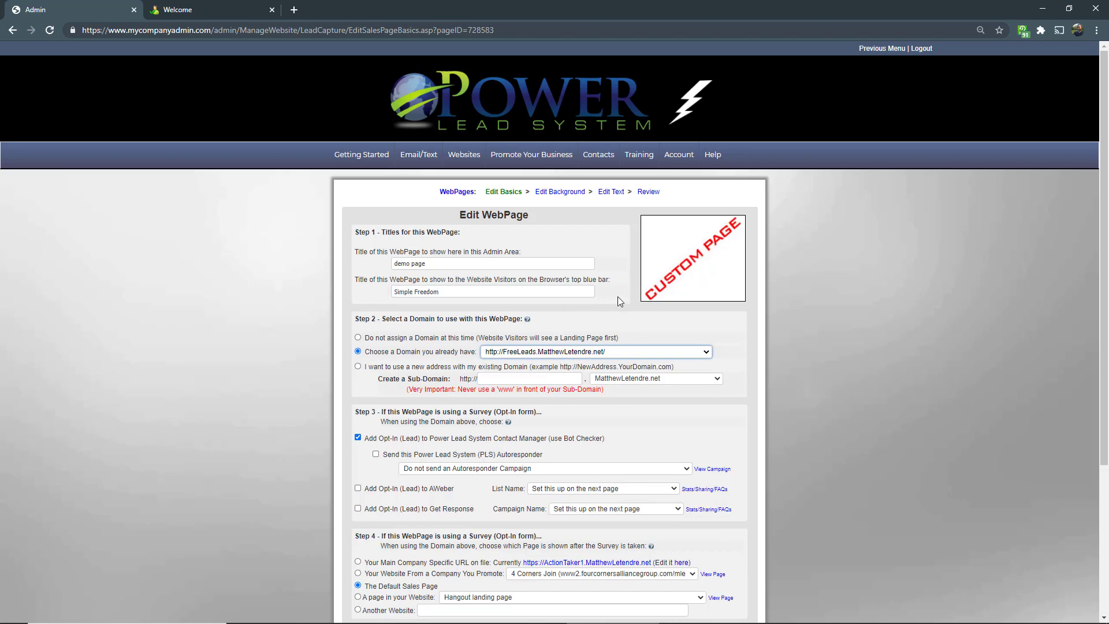
Set the page shown after the survey to the website page "24/7 Viral Cash Sales Page".
scroll(619, 297, "down", 4)
left_click(359, 459)
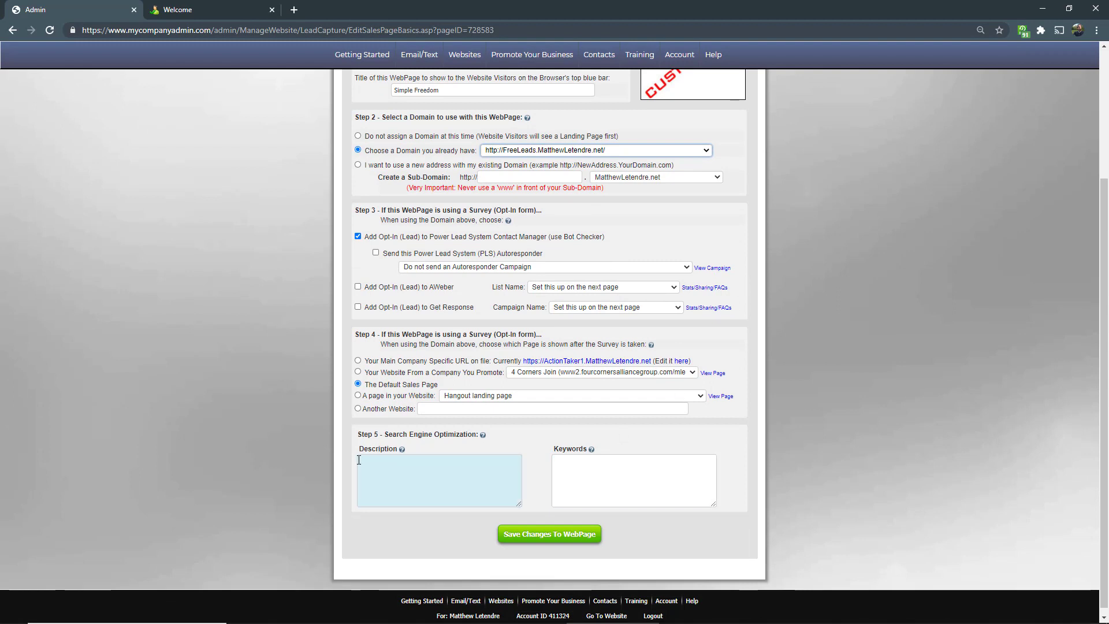
left_click(359, 372)
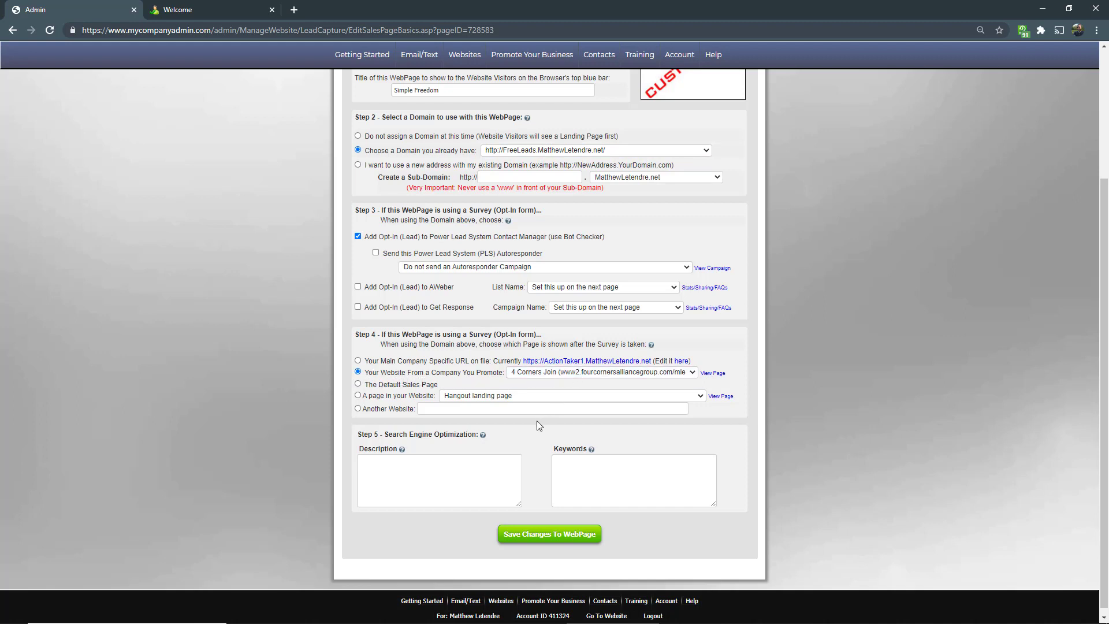
left_click(359, 395)
left_click(670, 397)
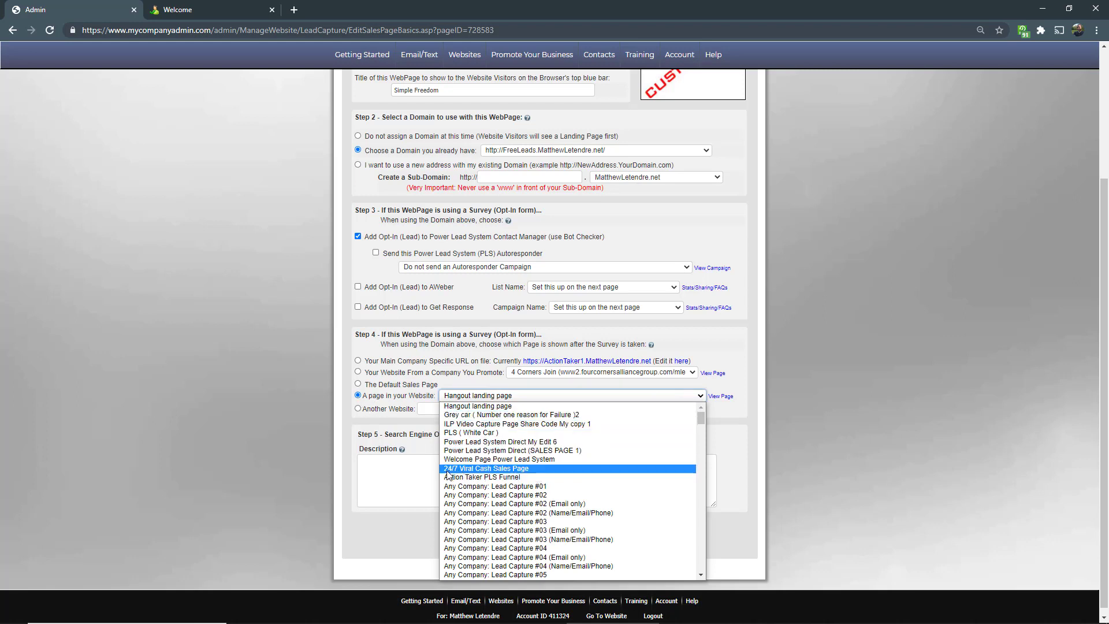
left_click(484, 469)
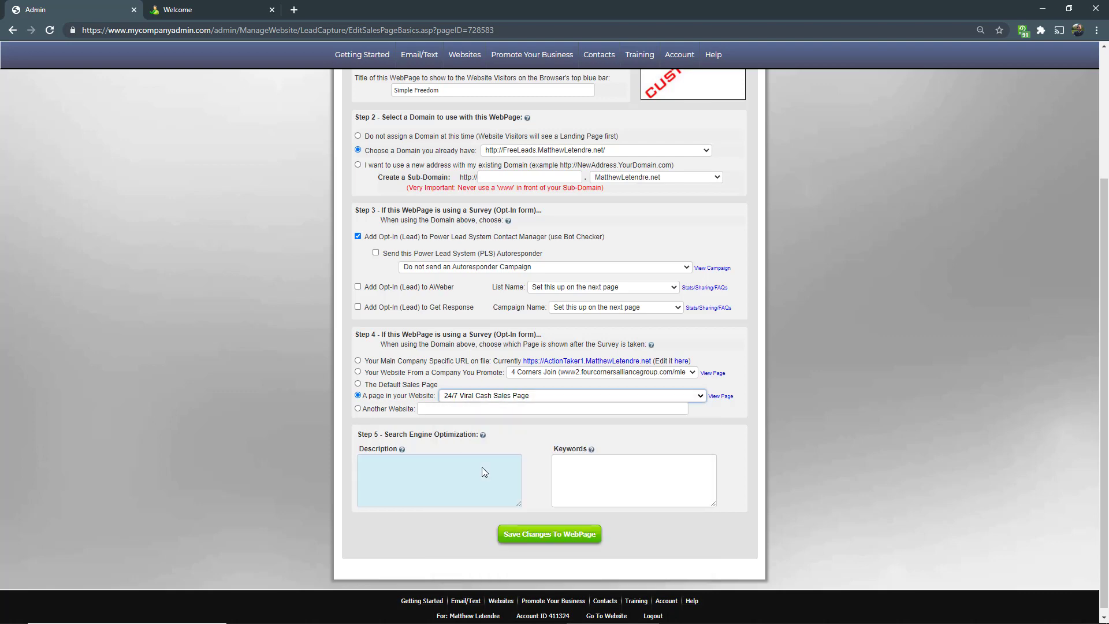
Have opt-in leads receive the 24/7 Viral Cash autoresponder campaign from Power Lead System.
scroll(537, 404, "up", 4)
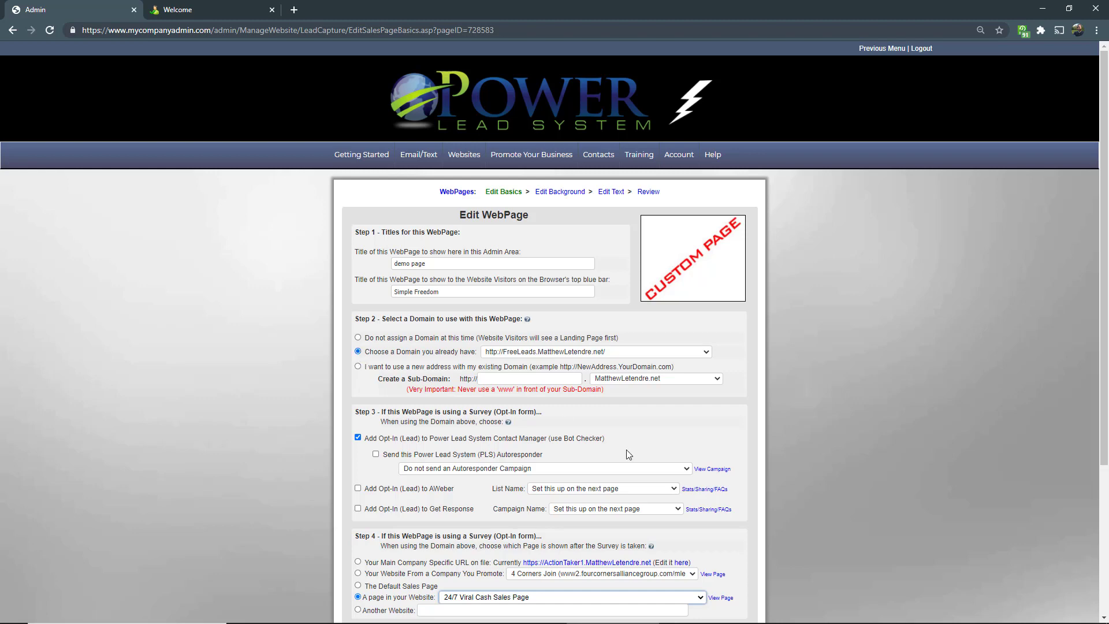
scroll(629, 453, "down", 3)
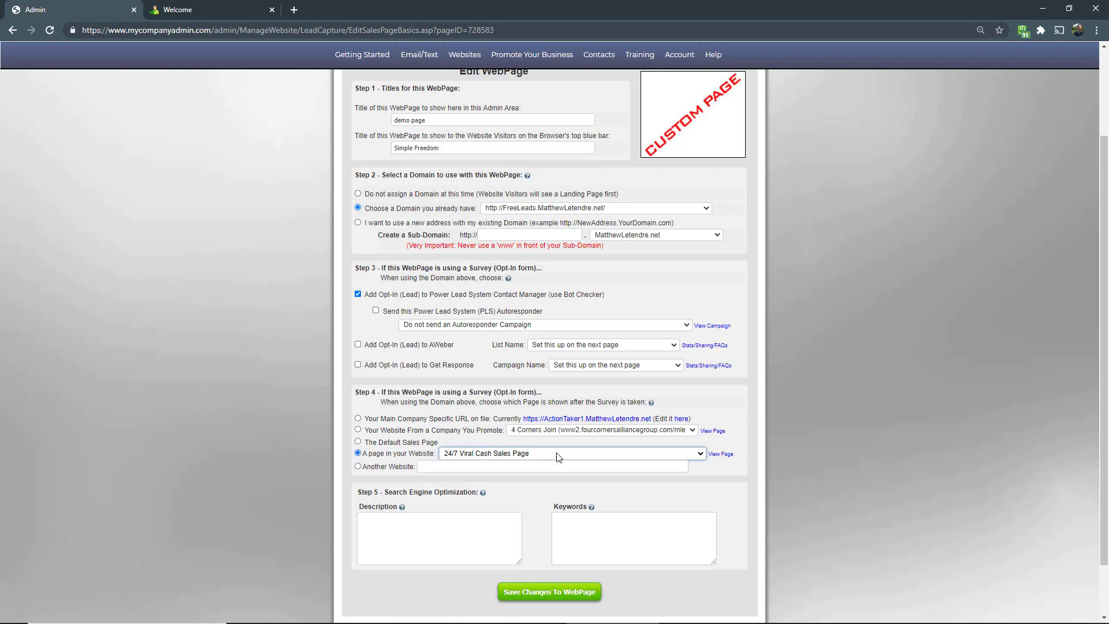
left_click(595, 326)
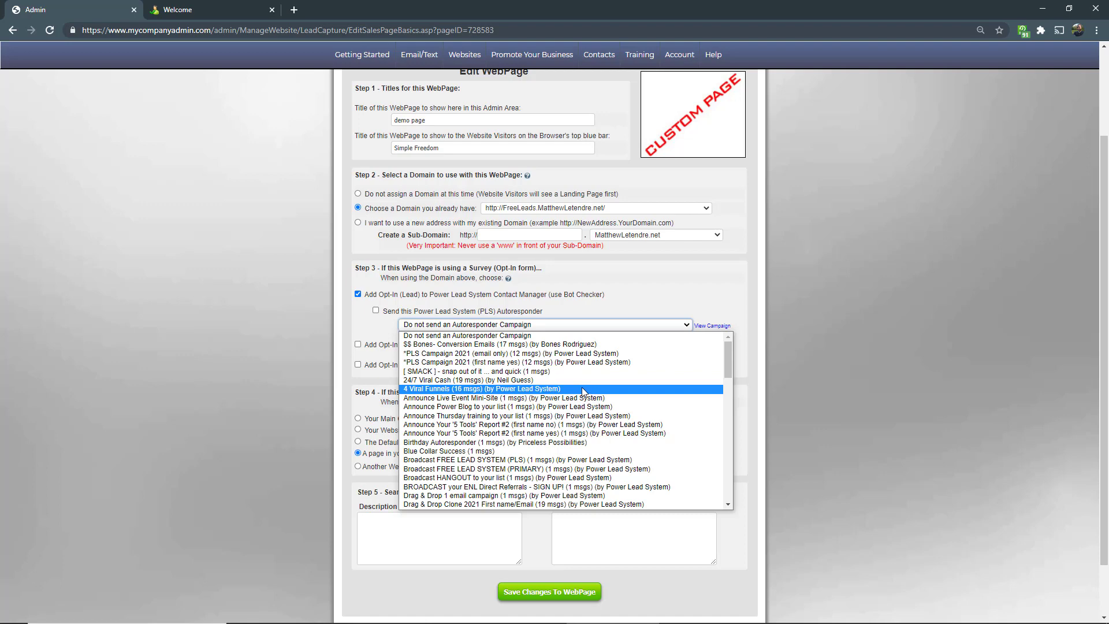
scroll(581, 387, "down", 4)
scroll(581, 387, "up", 4)
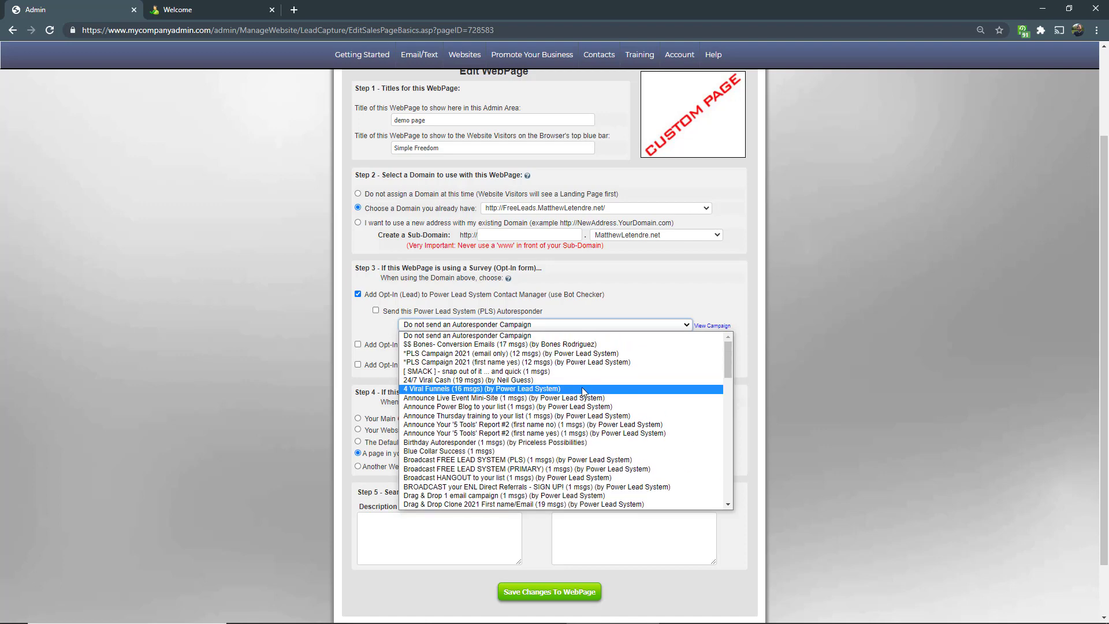
left_click(437, 380)
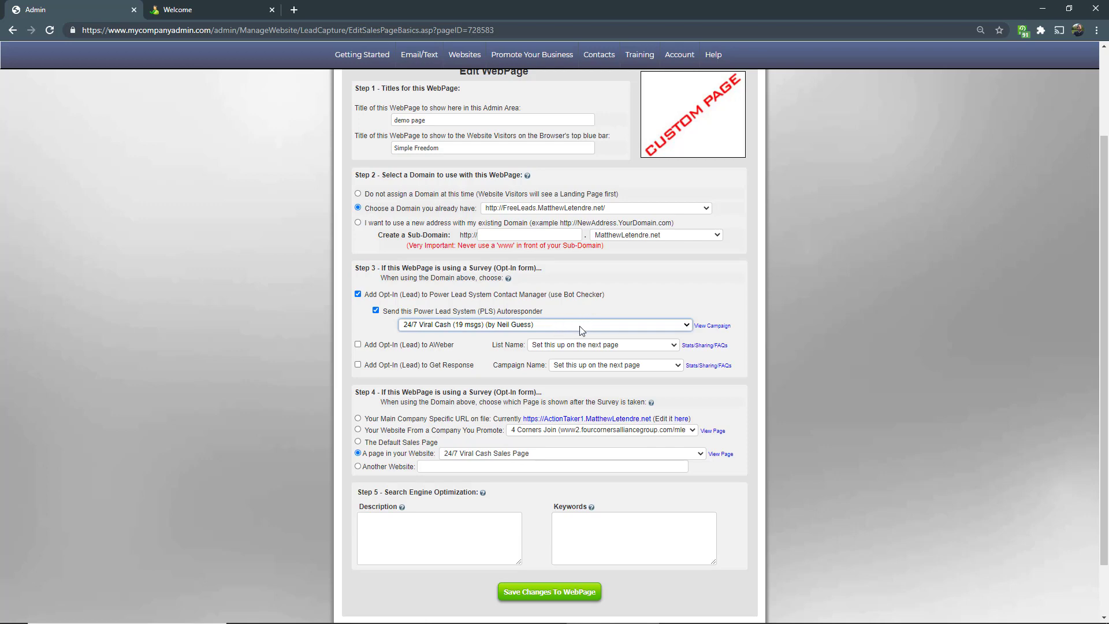
Review and save the demo page's basic settings, then skip the background options and open its text for editing.
scroll(580, 330, "up", 3)
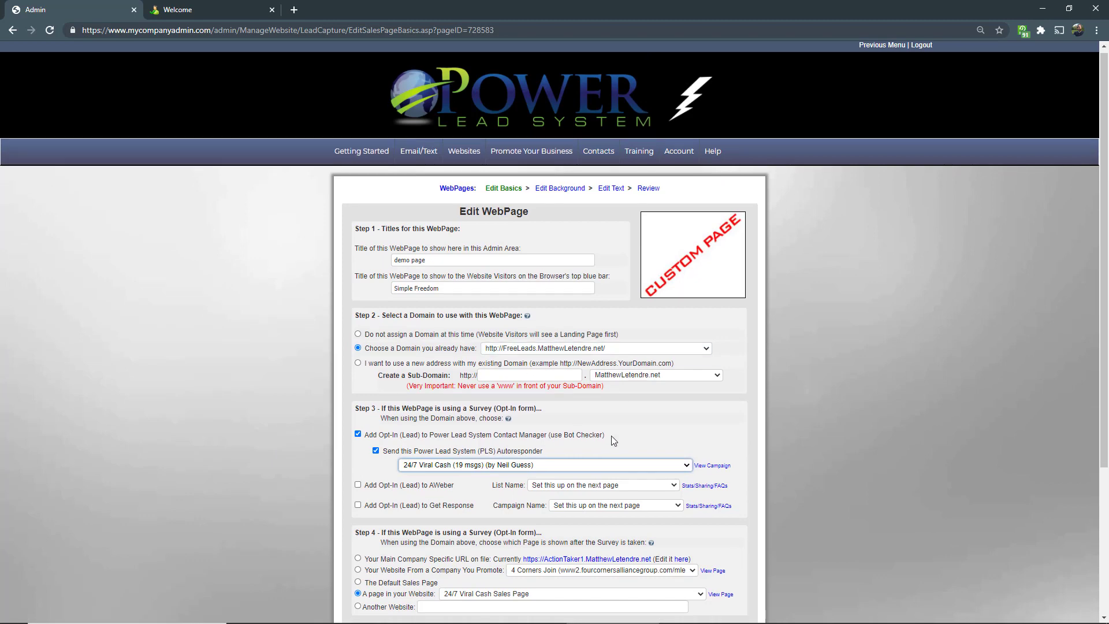
scroll(619, 404, "down", 3)
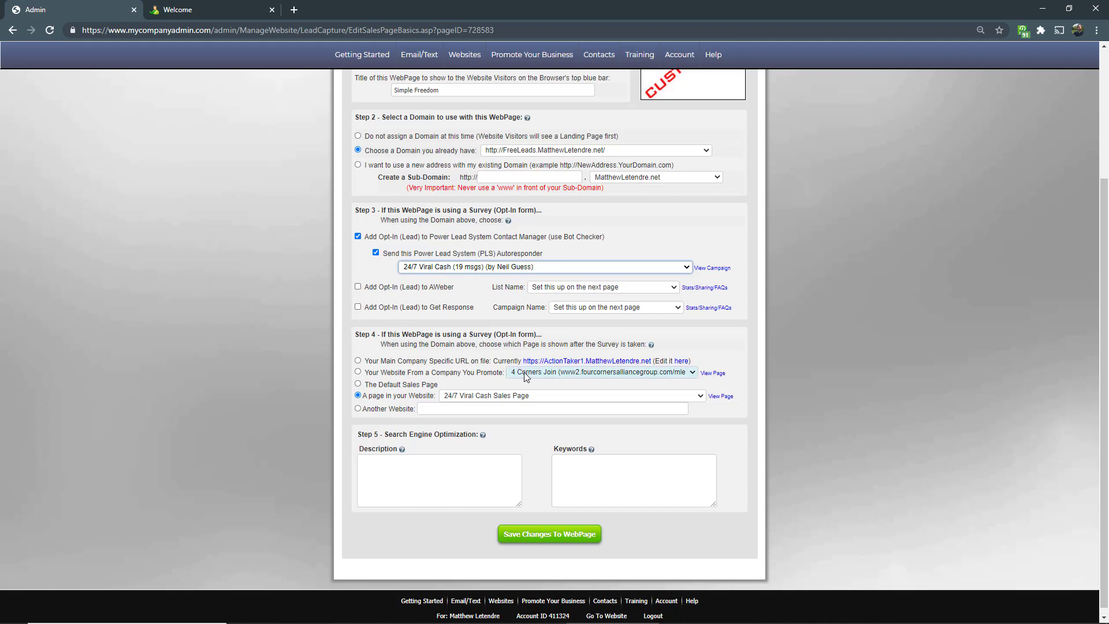
scroll(552, 389, "down", 1)
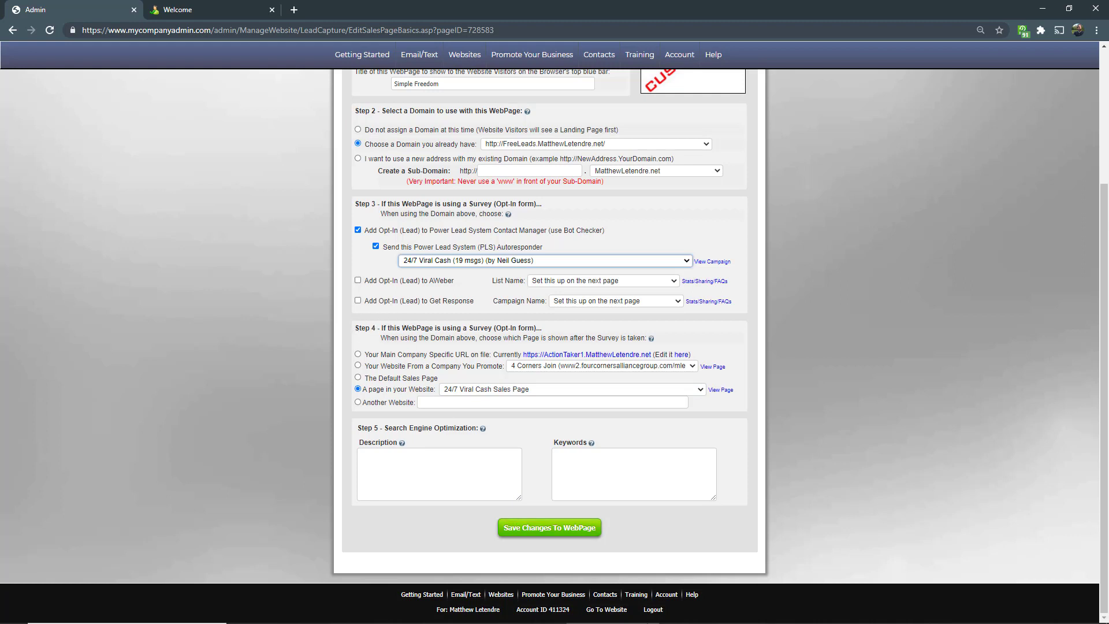
left_click(553, 537)
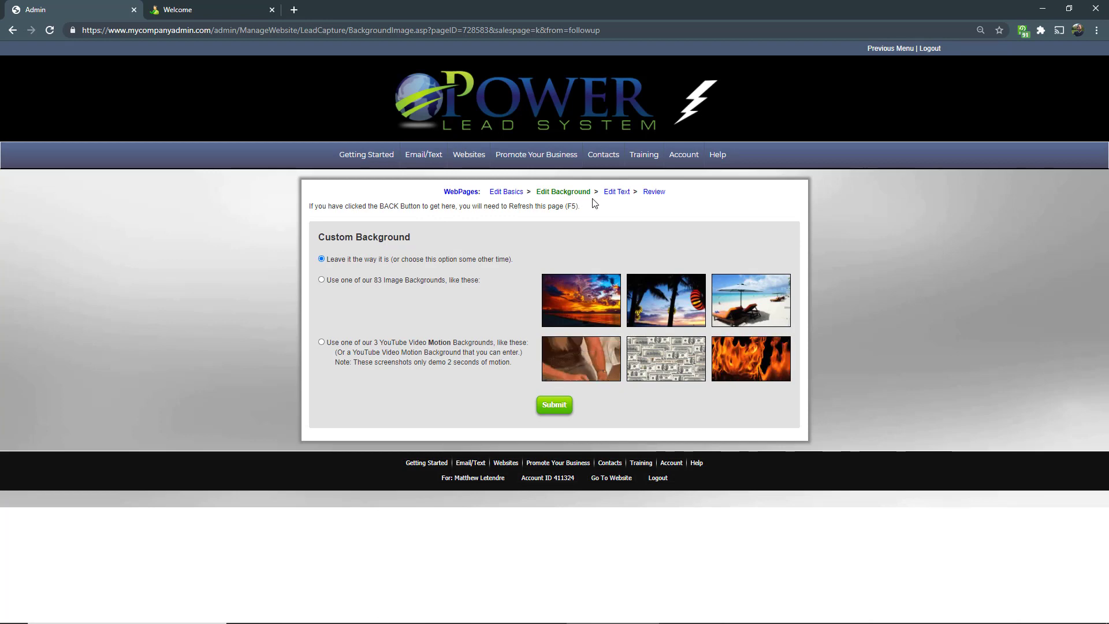
left_click(626, 200)
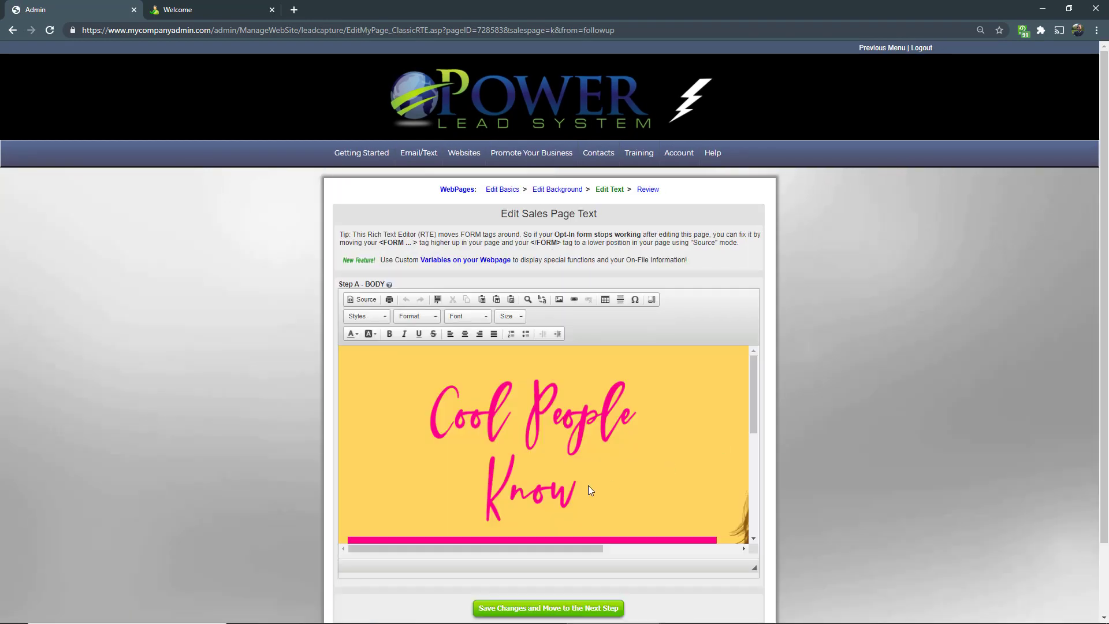
Look through the "Cool People Know" page body in the text editor and save it to reach the review stage.
scroll(585, 489, "down", 3)
scroll(649, 431, "up", 2)
scroll(638, 438, "up", 1)
scroll(702, 432, "down", 3)
scroll(701, 432, "down", 1)
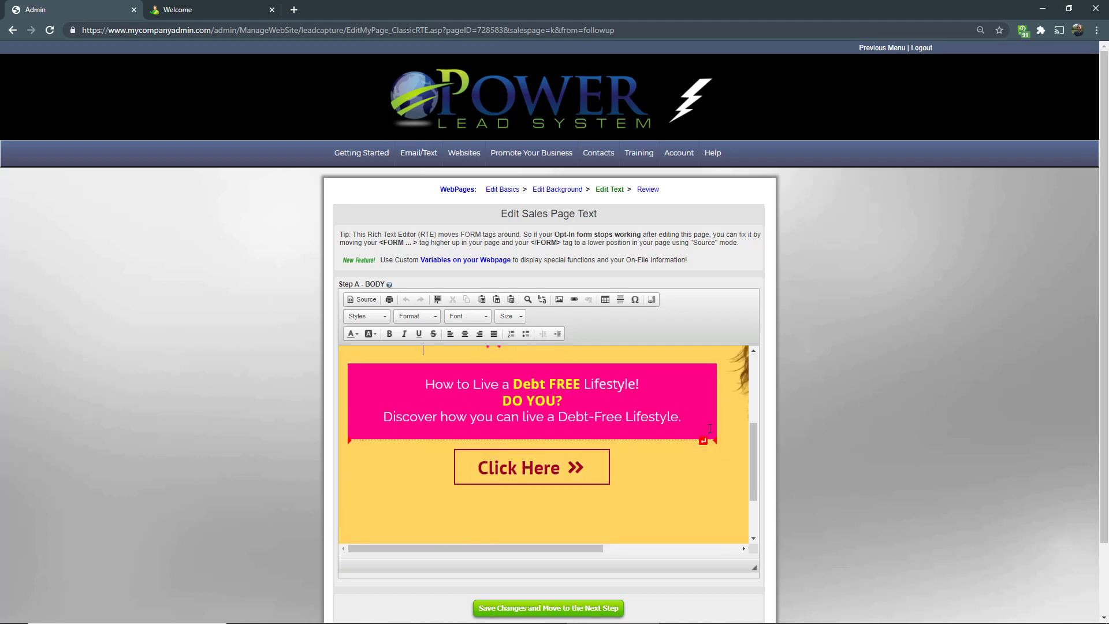
scroll(710, 429, "up", 3)
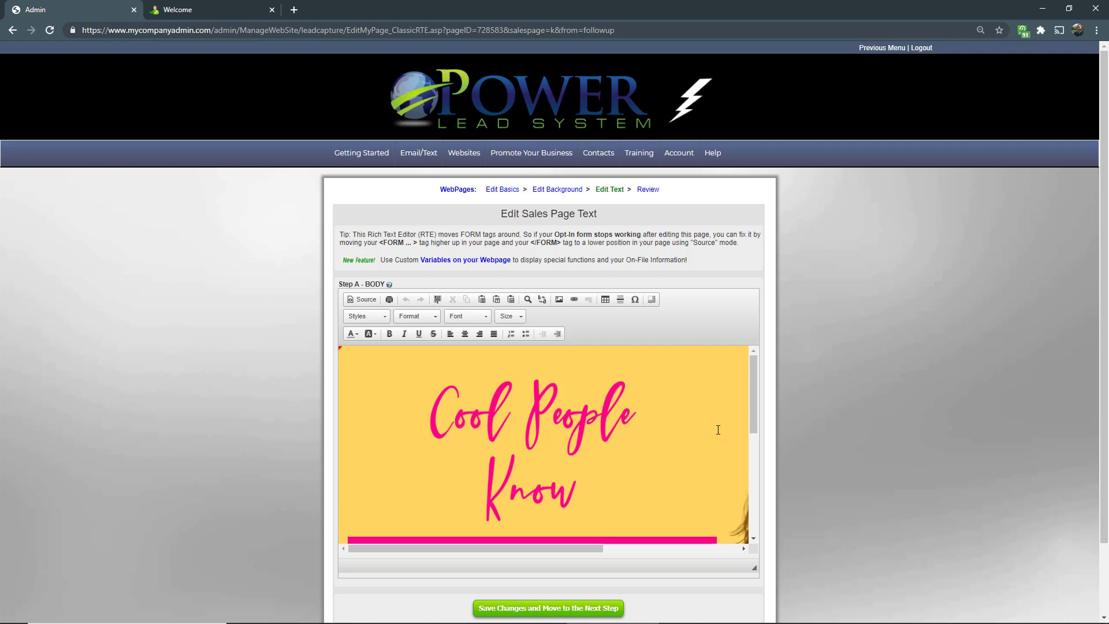
scroll(718, 428, "down", 3)
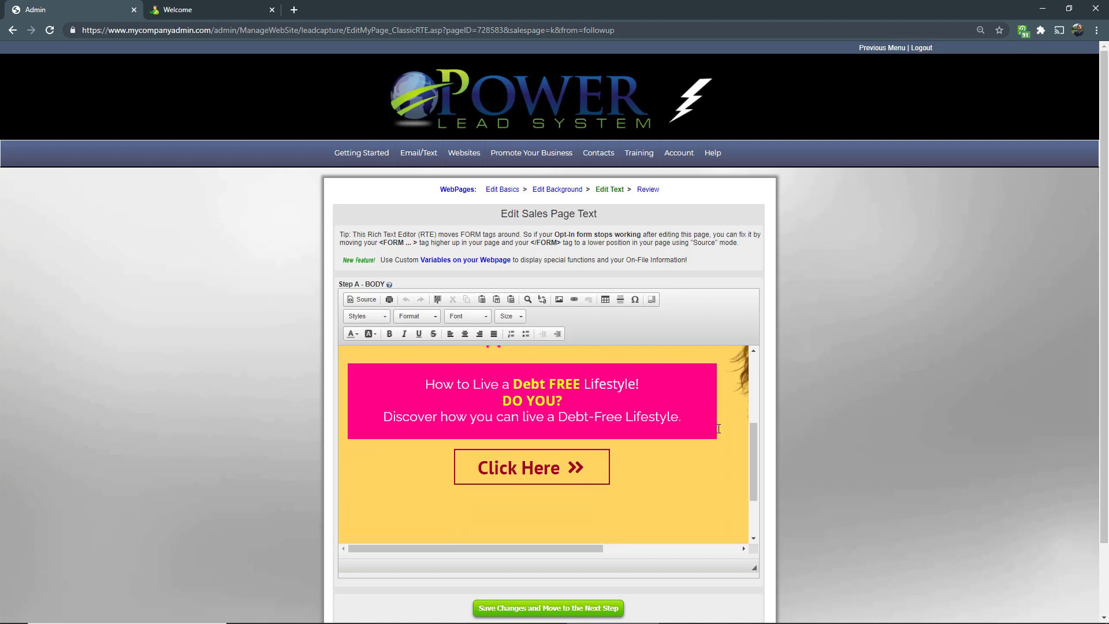
scroll(718, 428, "up", 3)
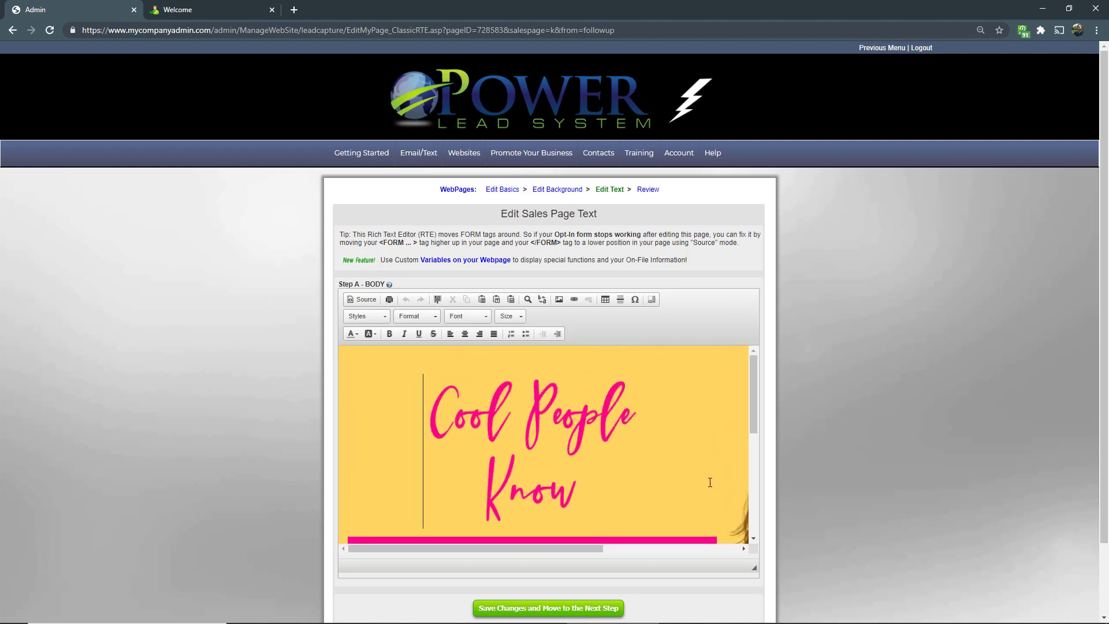
scroll(711, 483, "down", 5)
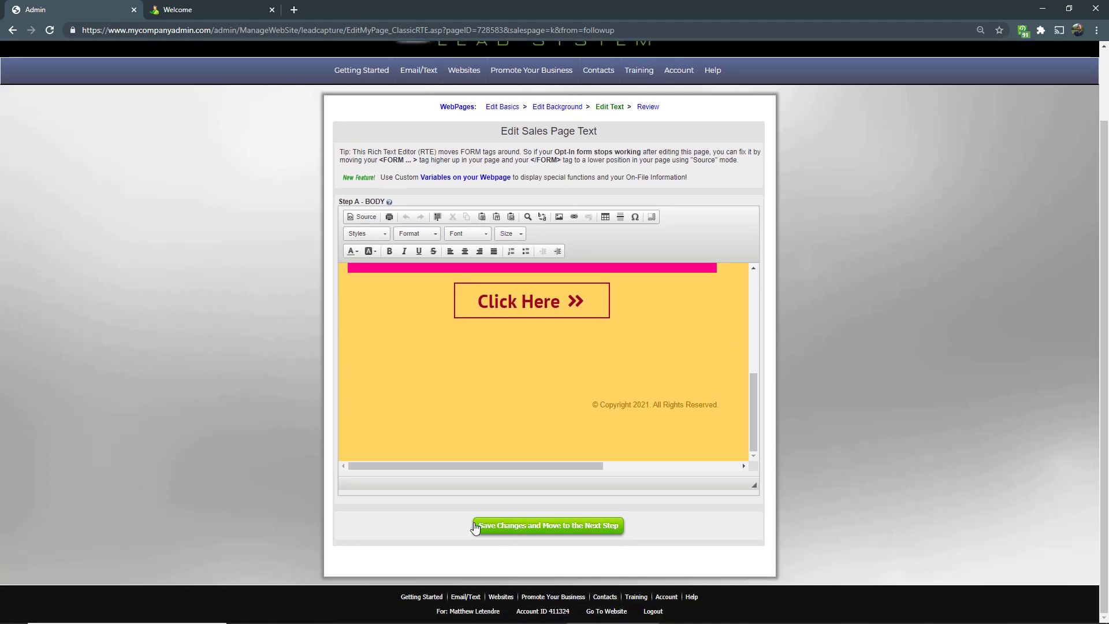
left_click(516, 527)
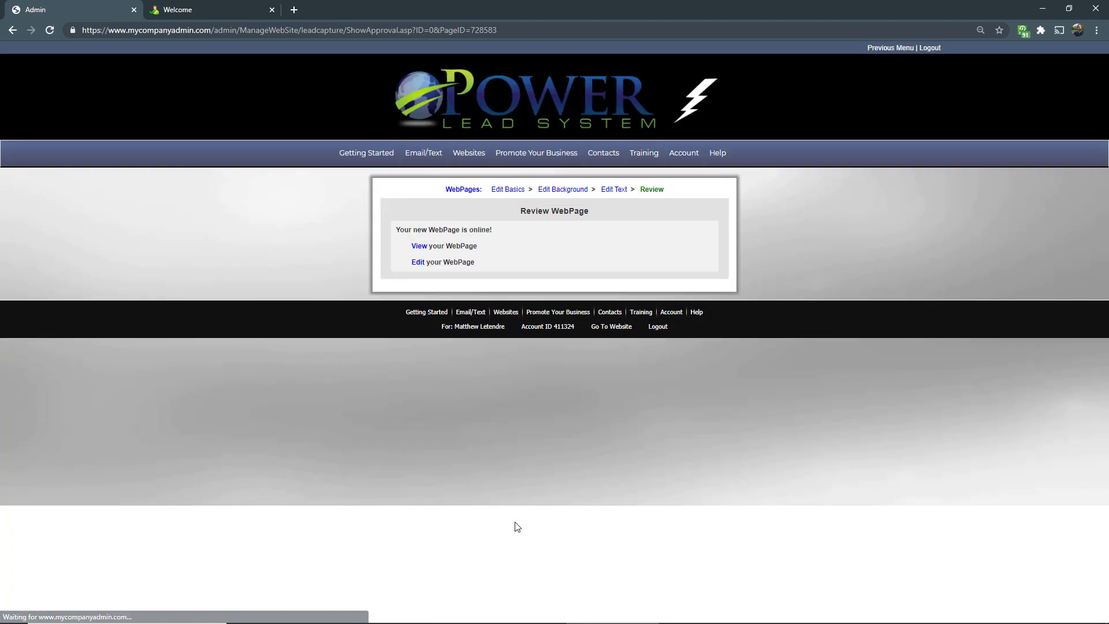
View the live "Cool People Know" page, check its email opt-in form, and return to the admin area.
left_click(422, 248)
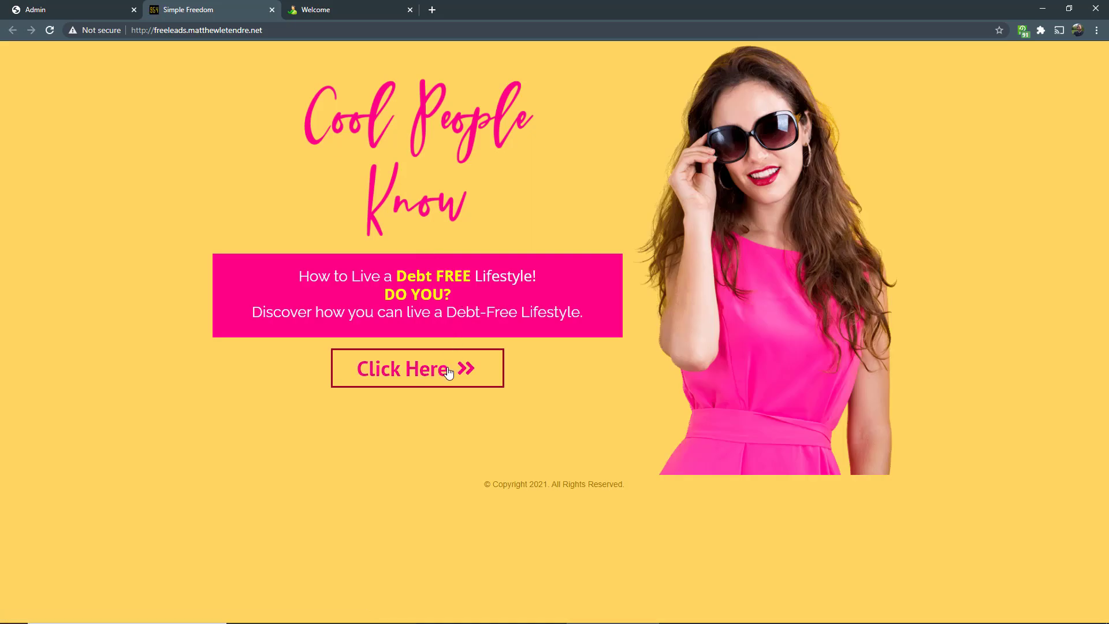
left_click(450, 375)
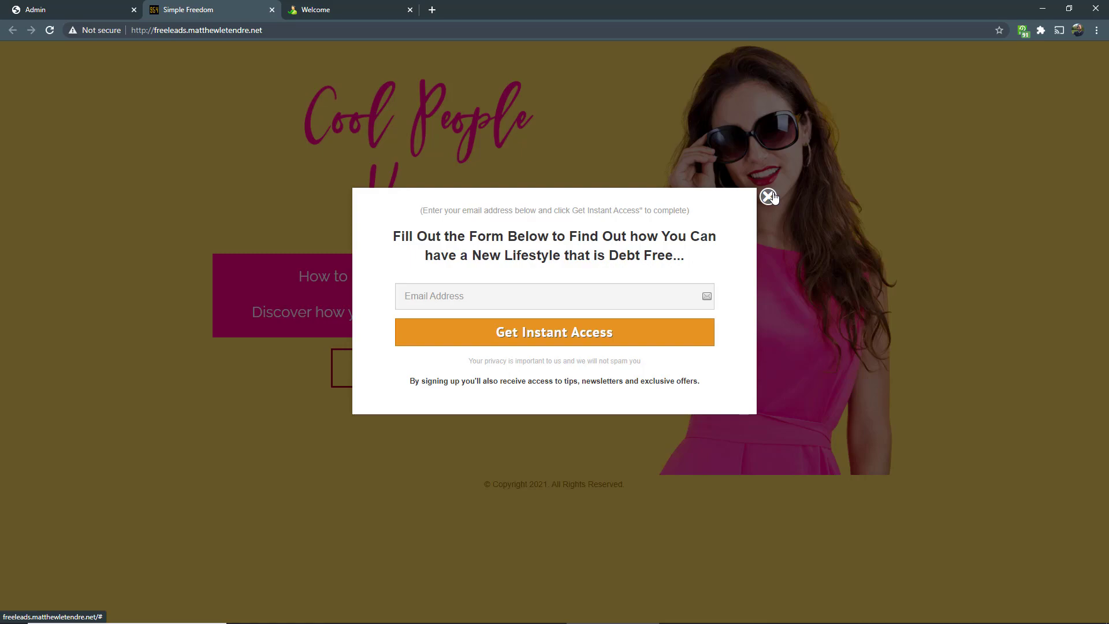
left_click(769, 197)
left_click(63, 5)
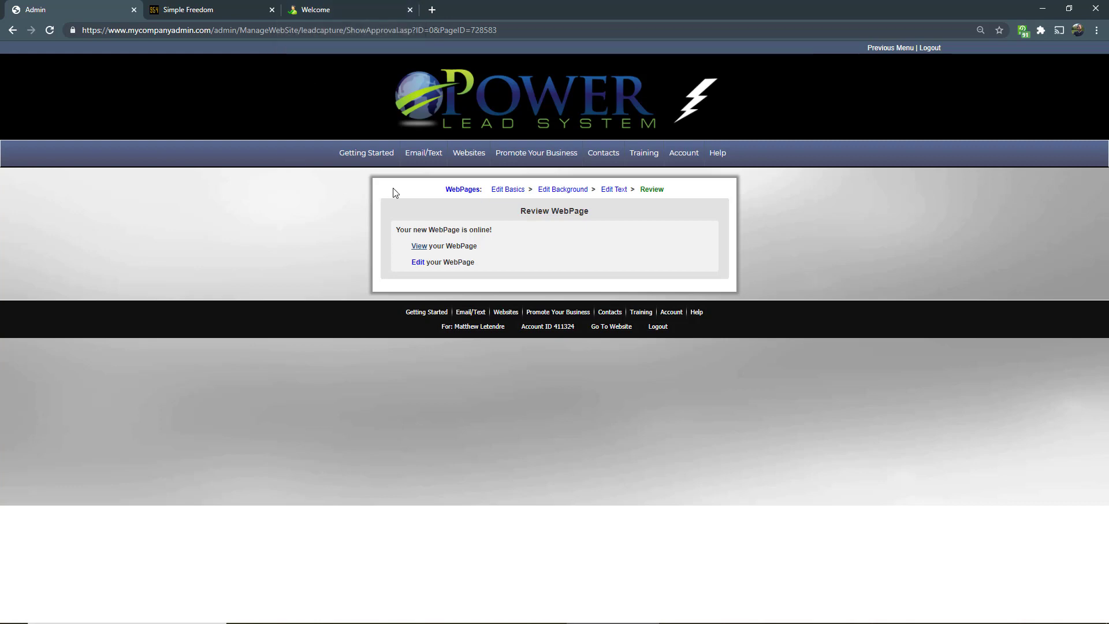
Open the website setup page and look through the funnels under "Sales Funnels Created for You" and "Shared Choices".
mouse_move(475, 163)
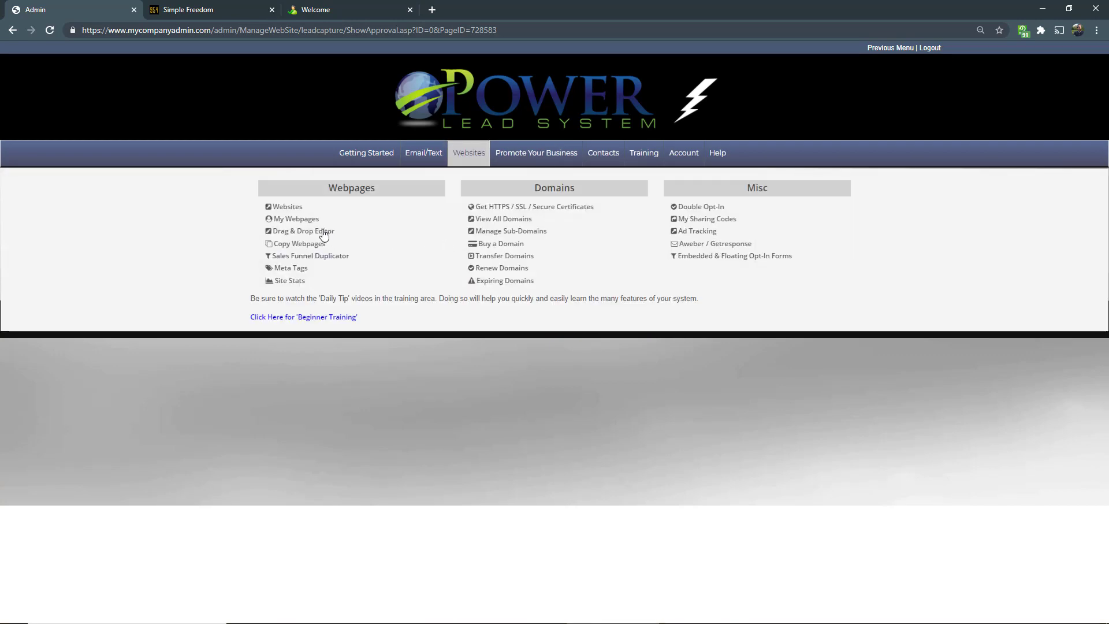
left_click(294, 210)
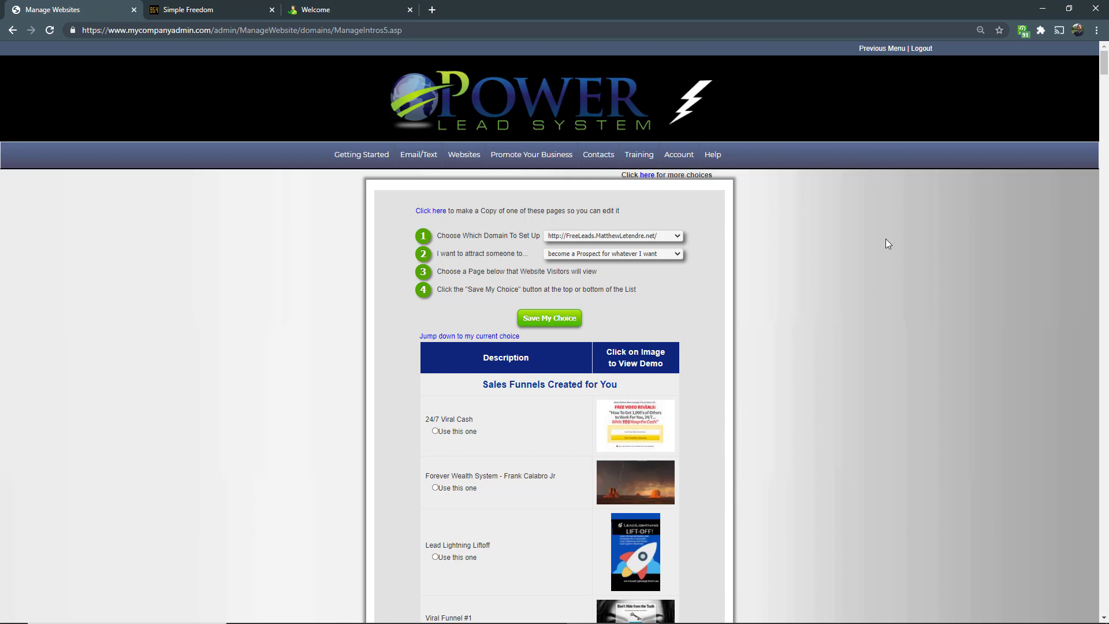
scroll(802, 283, "down", 5)
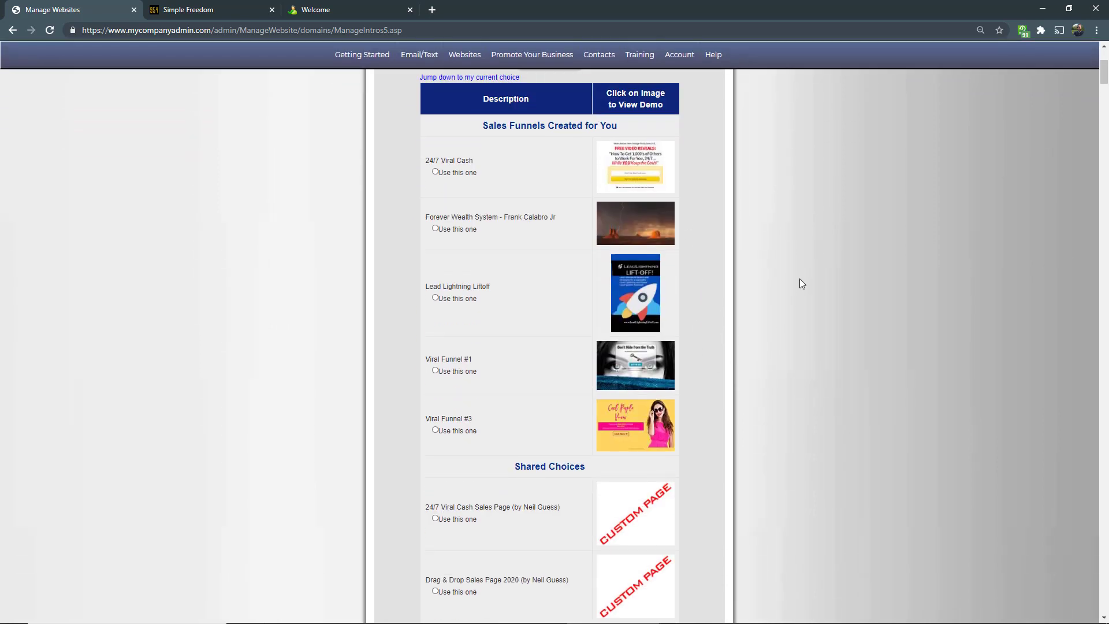